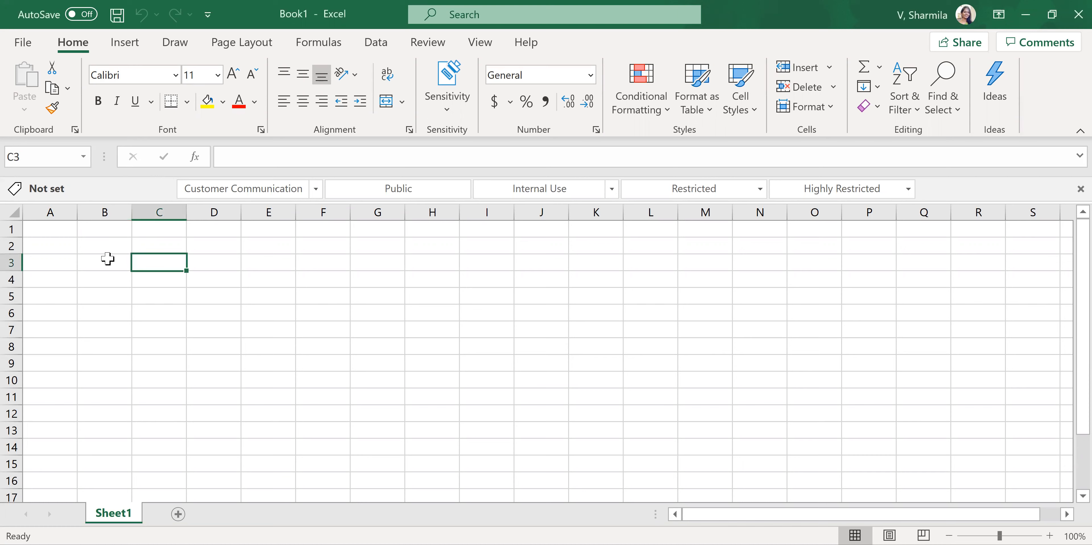
- Enter the headings Stationary in cell B3 and Count in cell C3
click(105, 262)
text(Stat)
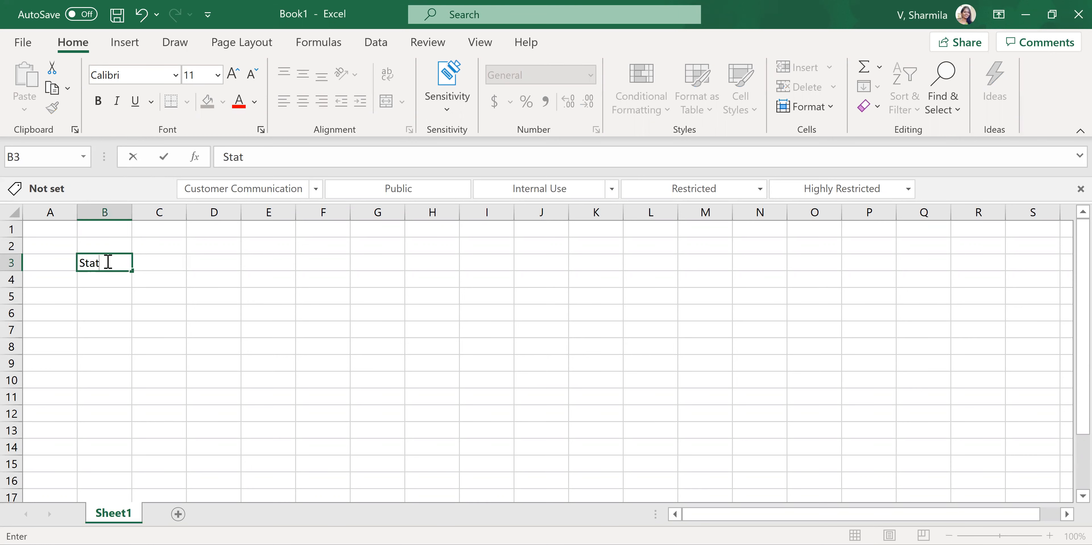
text(ito)
text(ionary)
key(Tab)
text(Count)
key(Return)
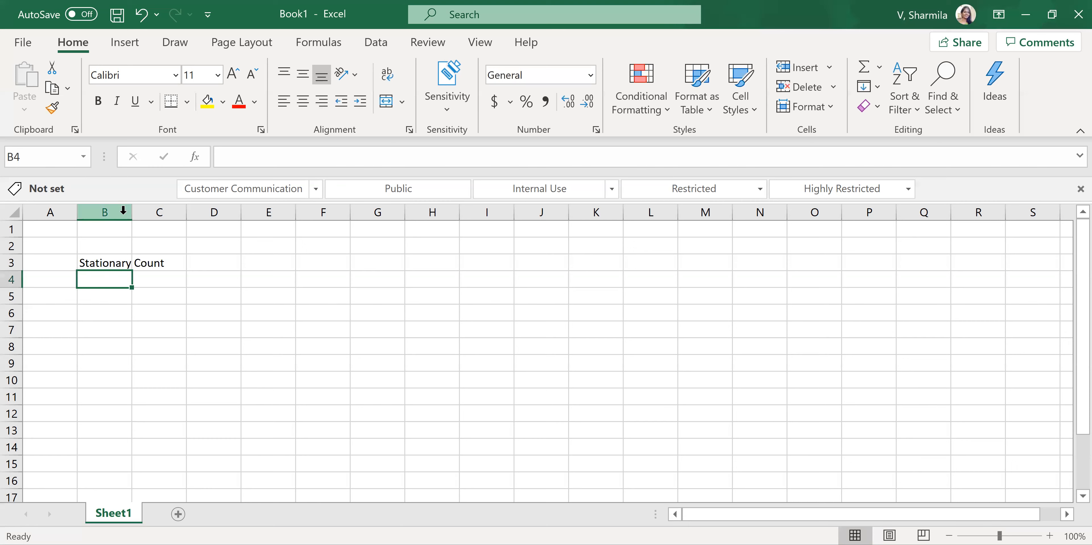
- Widen column B slightly so the Stationary heading has more room
click(137, 212)
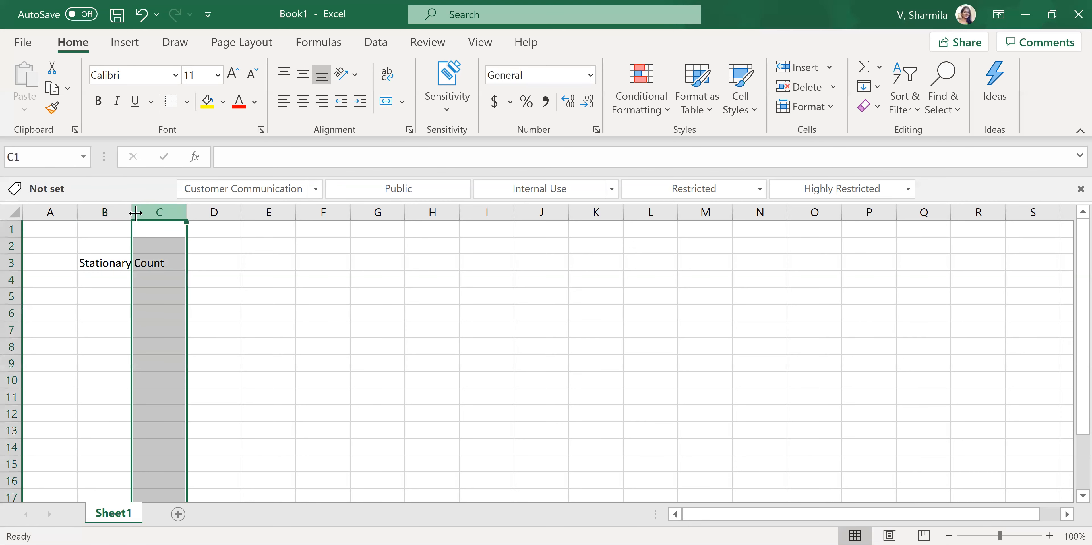
click(104, 278)
drag(132, 212, 133, 212)
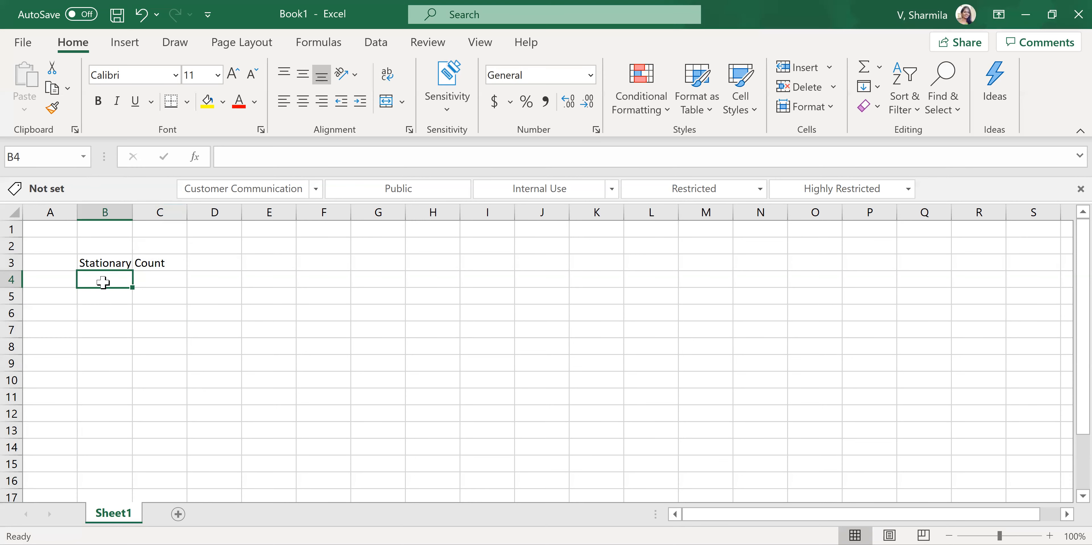
- List the items Pen, Pencil and Erazer in cells B4 to B6 under the Stationary heading
text(Pe)
key(Return)
click(104, 281)
text(Pen)
key(Return)
text(Pencil)
key(Return)
text(Erazer)
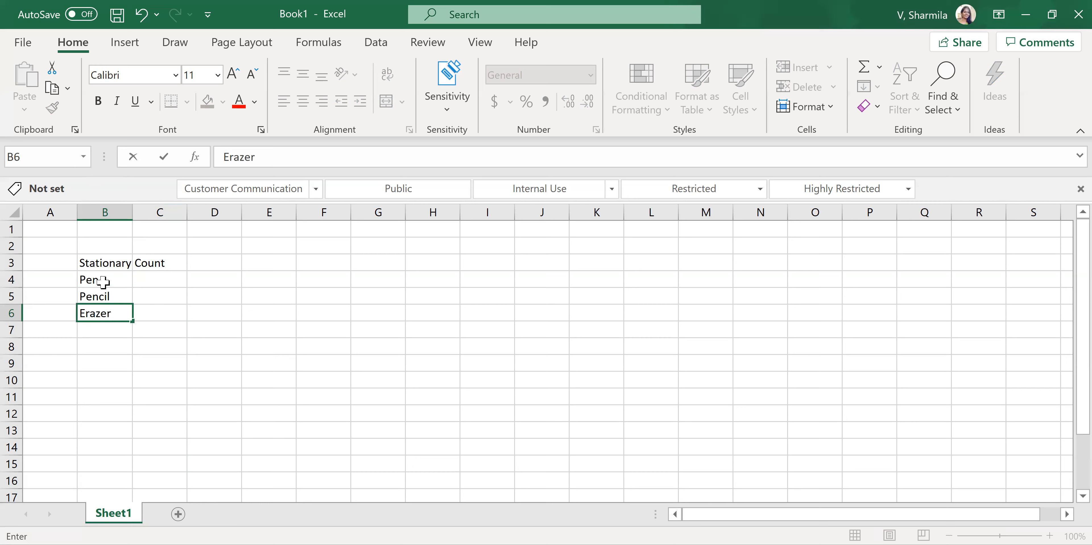
key(Return)
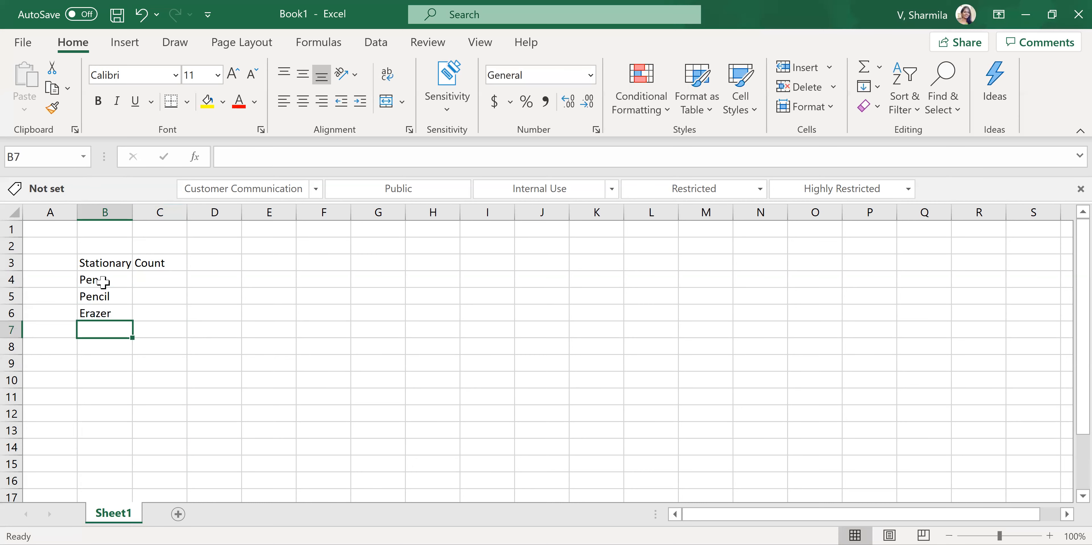
- Add Compass in cell B7 and Color box in cell B8 to the item list
text(Compass)
key(Return)
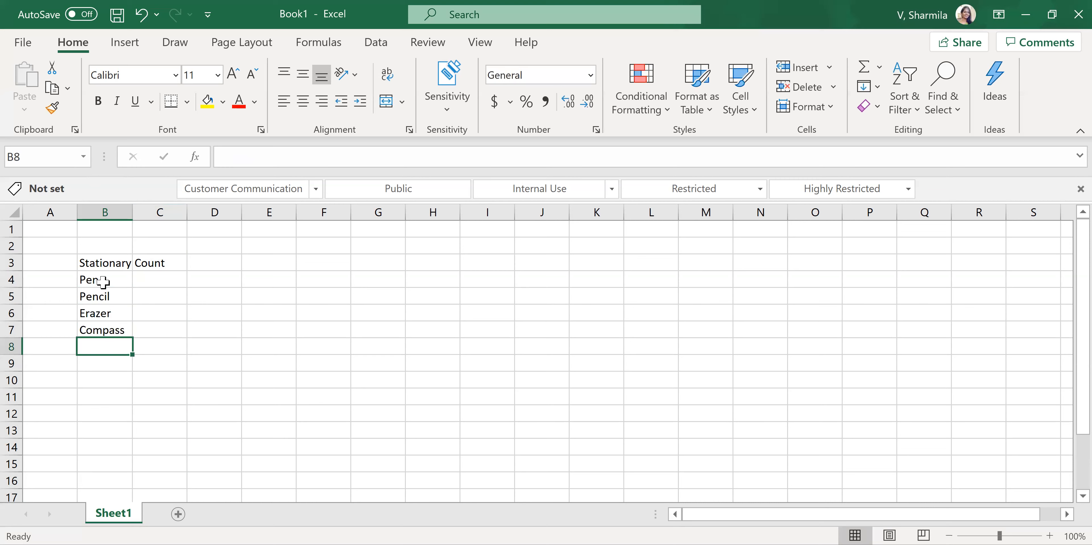
text(Col)
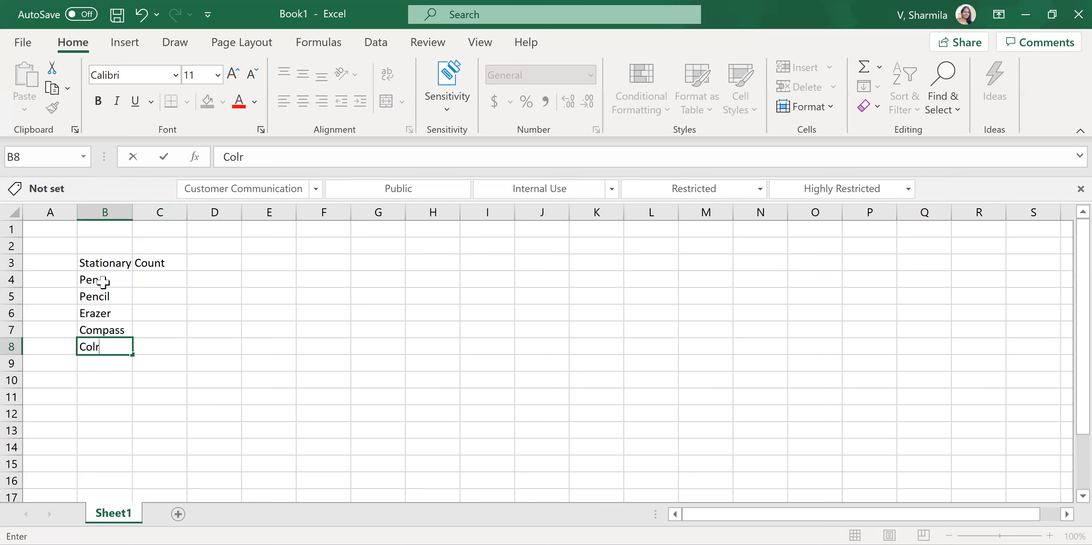
text(or box)
- Fill the Count column in cells C4 to C8 with 10, 20, 5, 2 and 5
click(157, 274)
text(10)
key(Return)
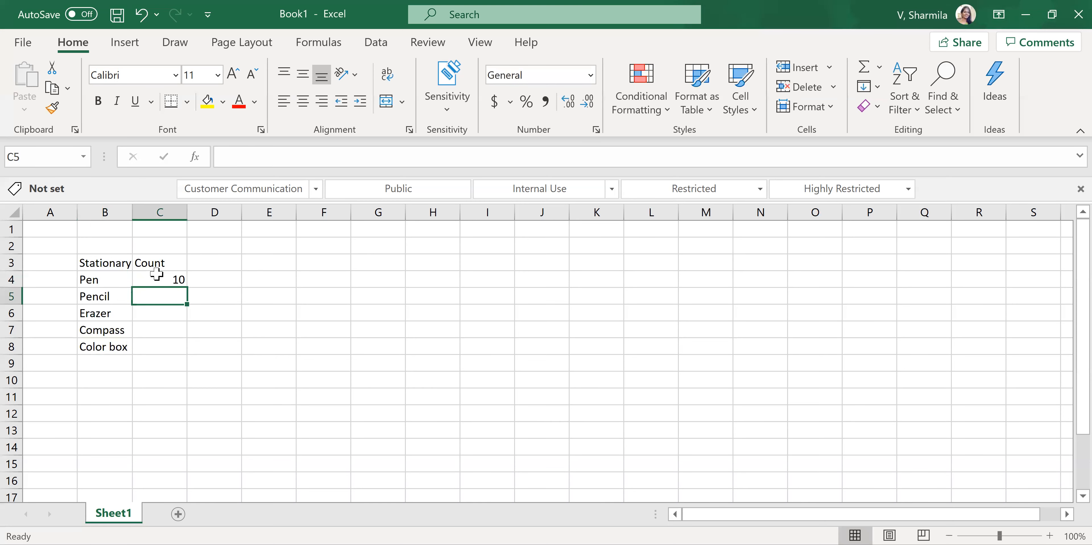
text(20)
key(Return)
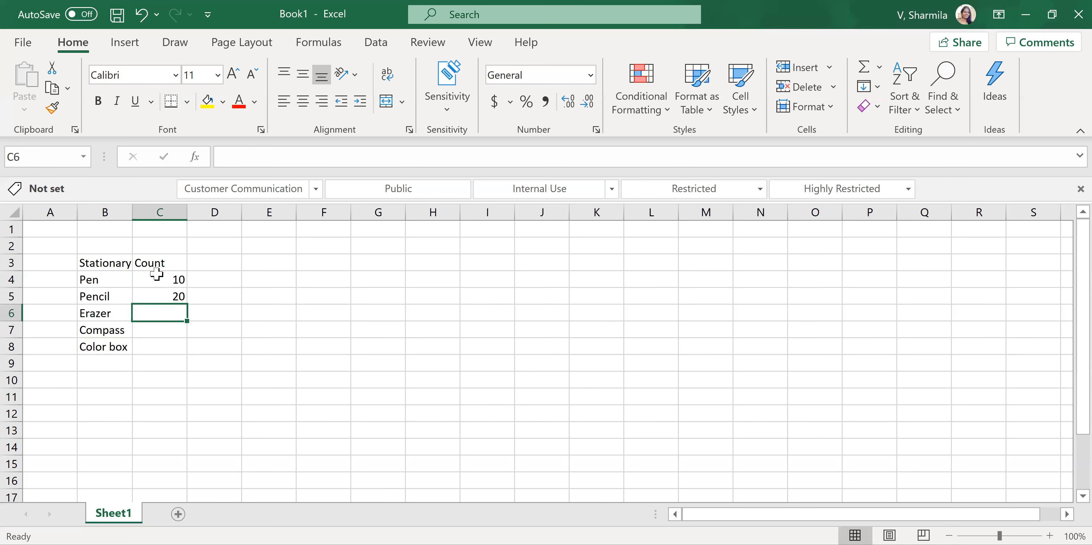
text(5)
key(Return)
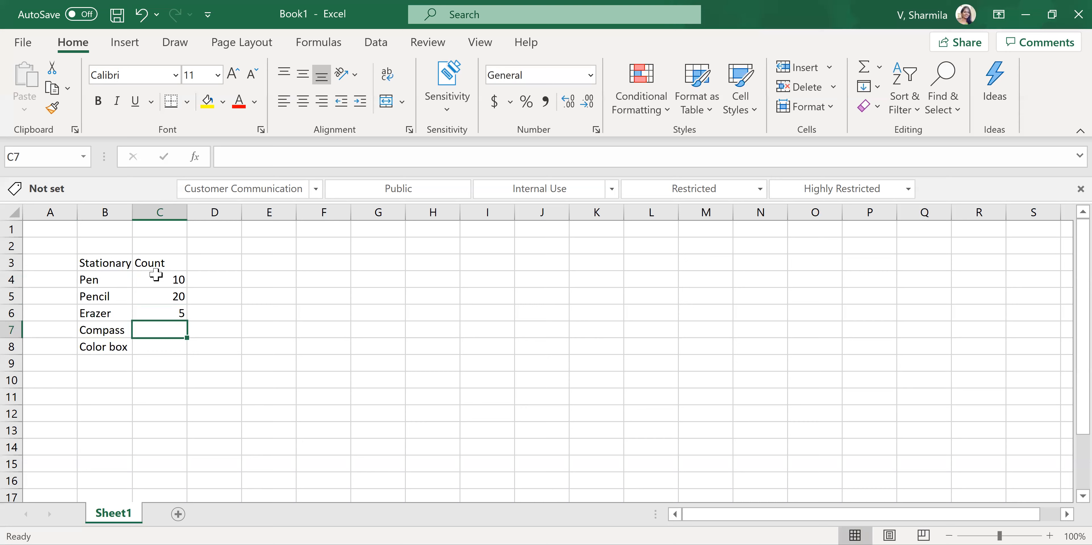
text(2)
key(Return)
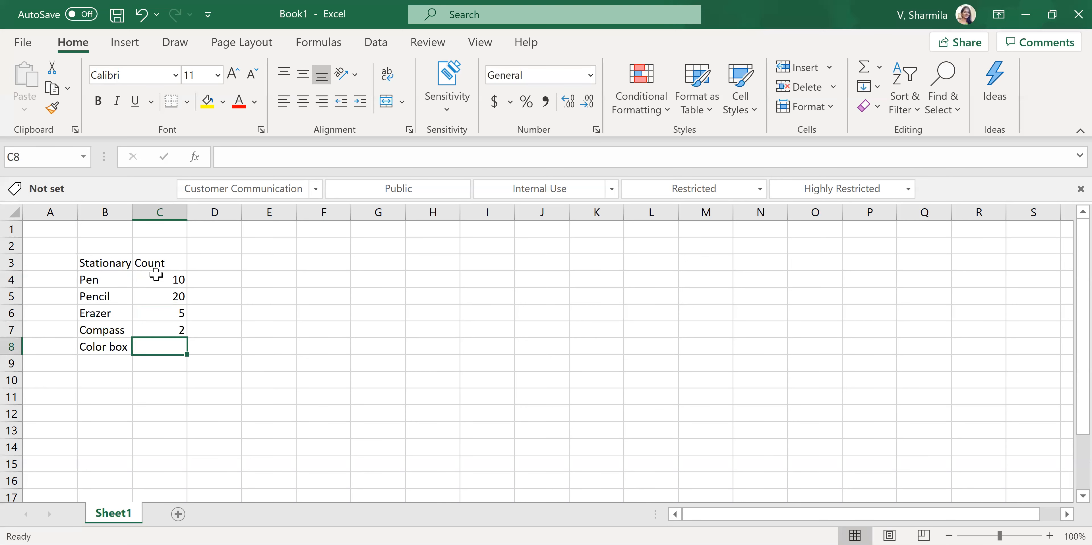
text(5)
key(Return)
click(122, 264)
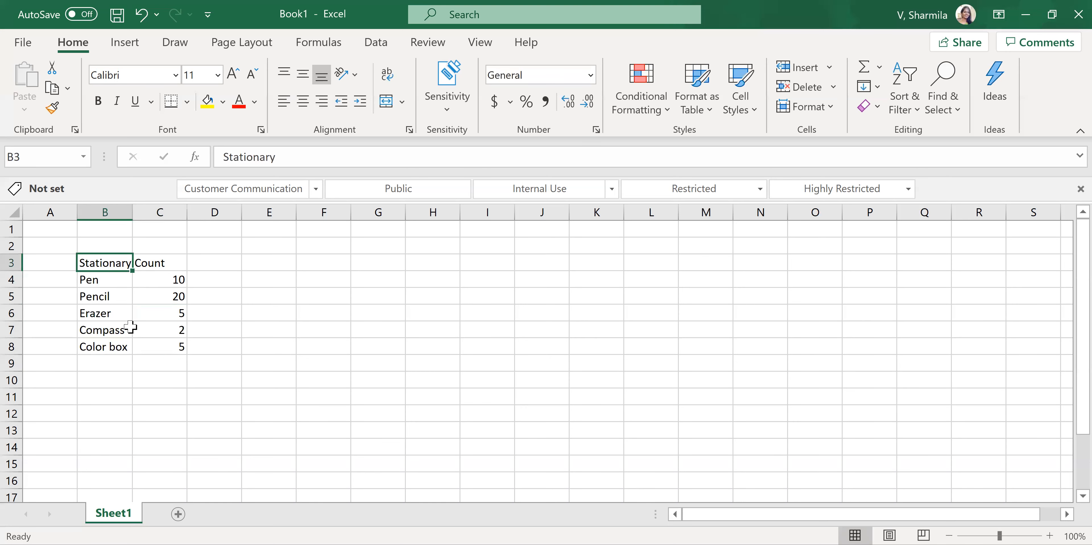
drag(130, 327, 141, 342)
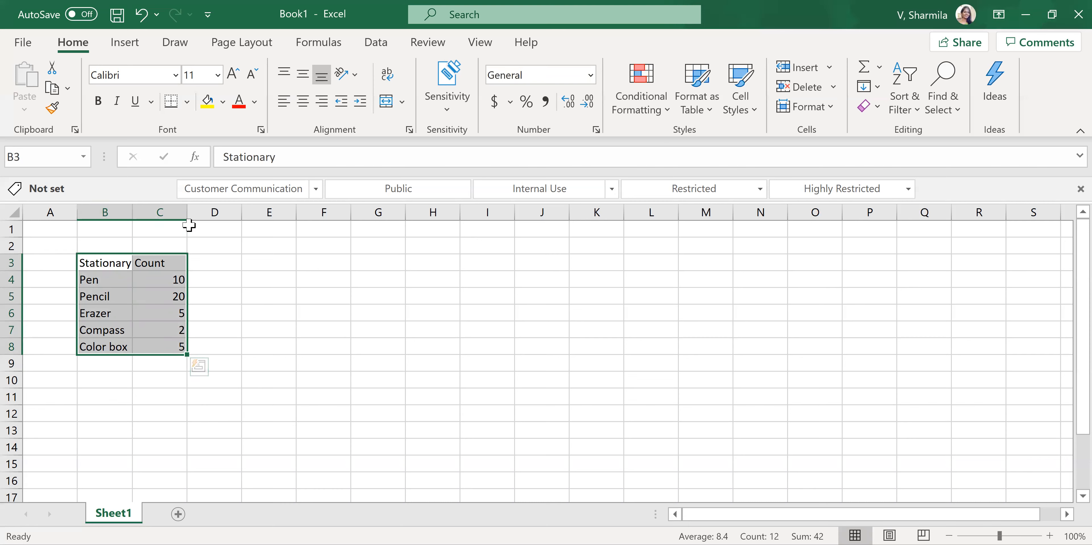
click(696, 91)
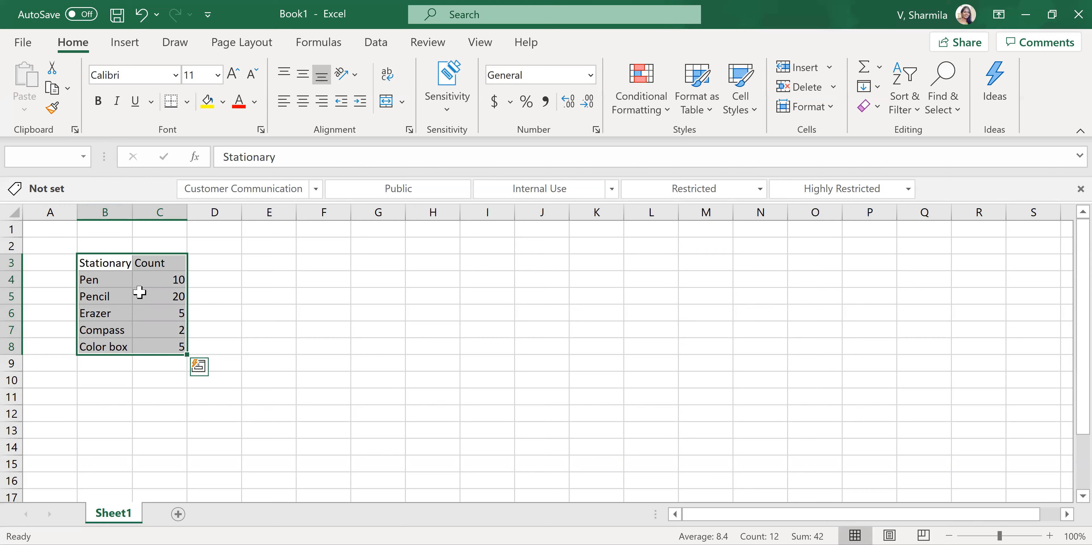
click(98, 261)
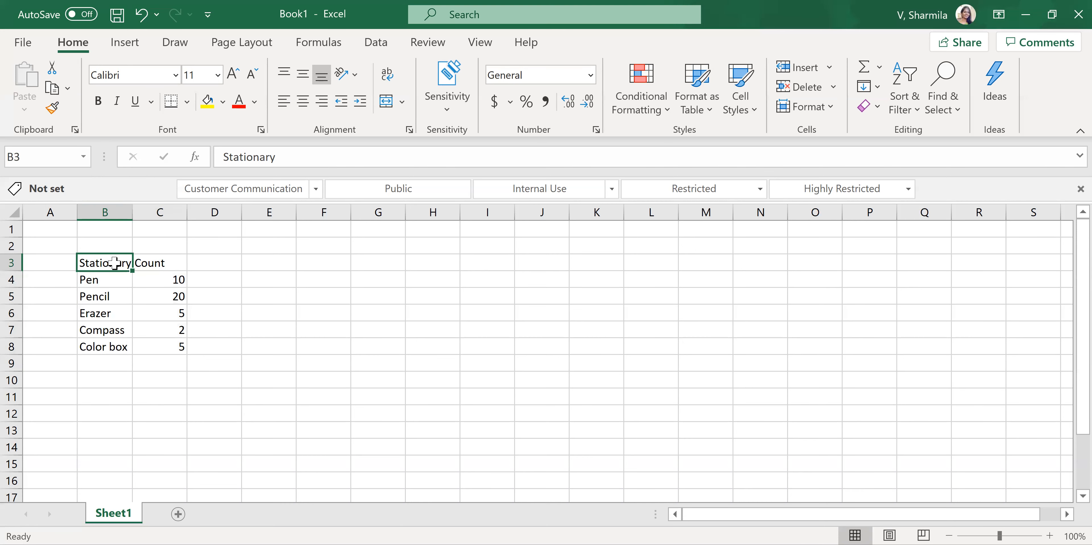
drag(102, 282, 99, 346)
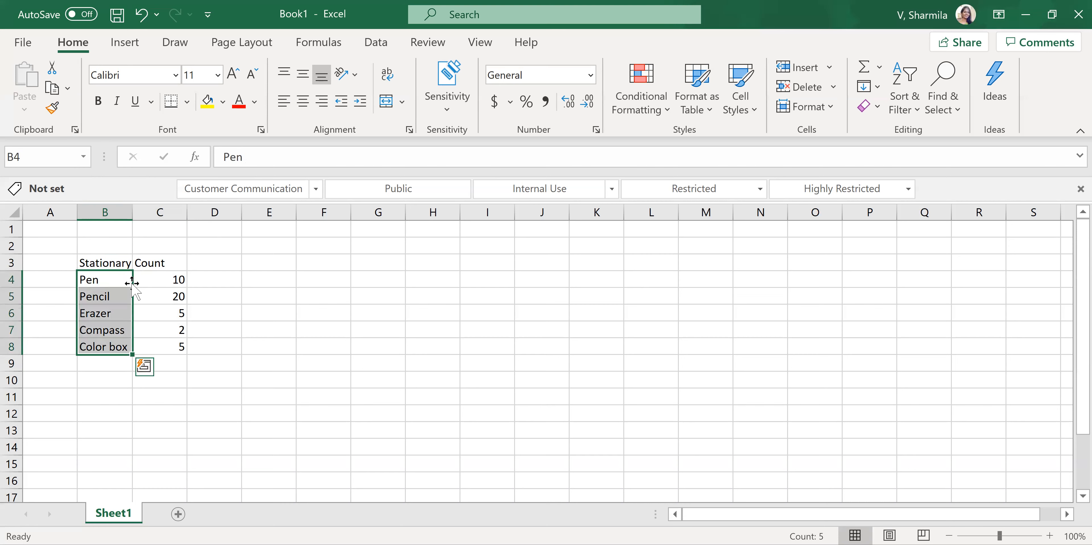
drag(166, 275, 157, 347)
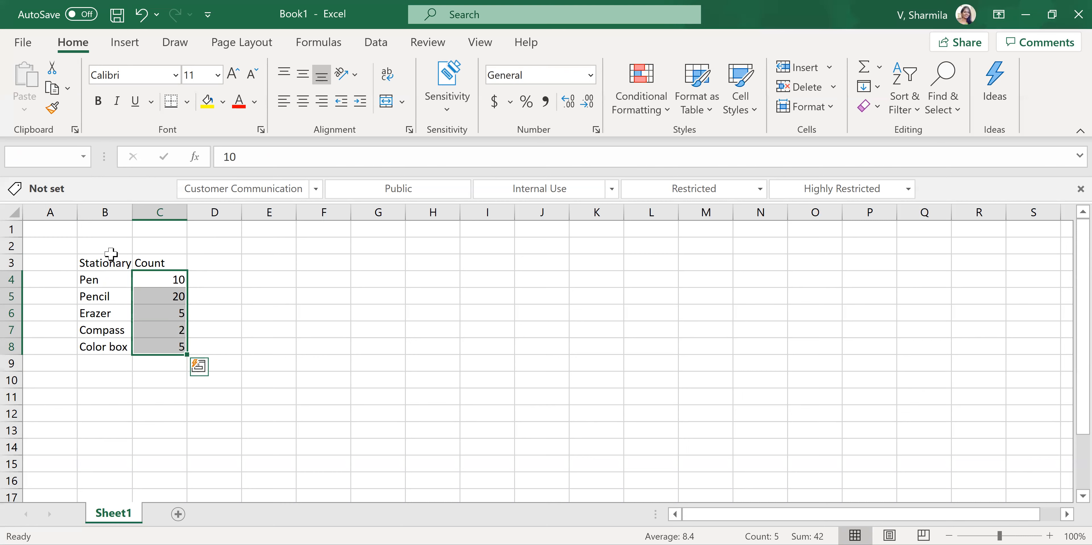
- Enter the long item name "color box and pencils" in cell B9 below Color box
click(96, 365)
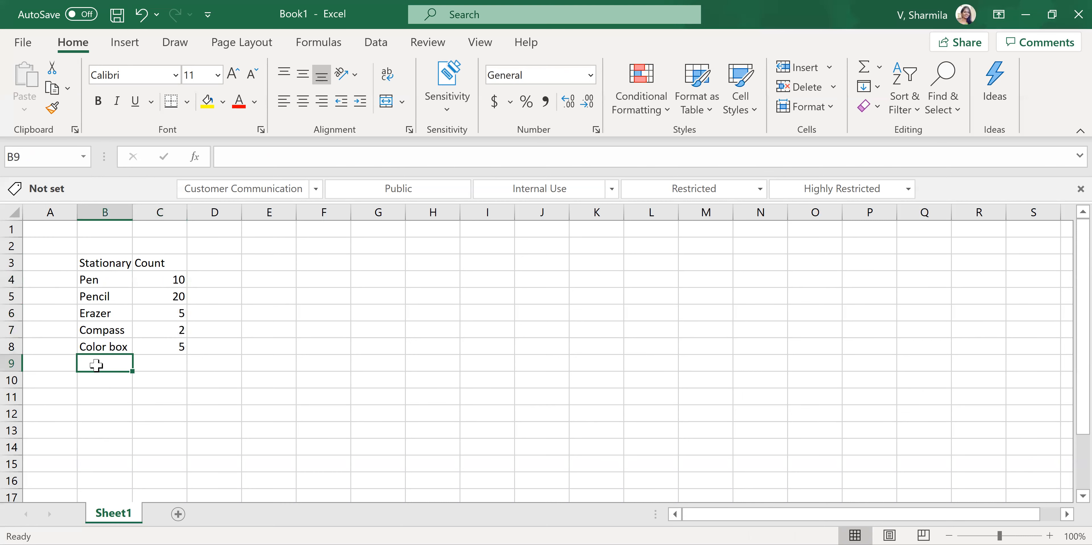
text(color box and )
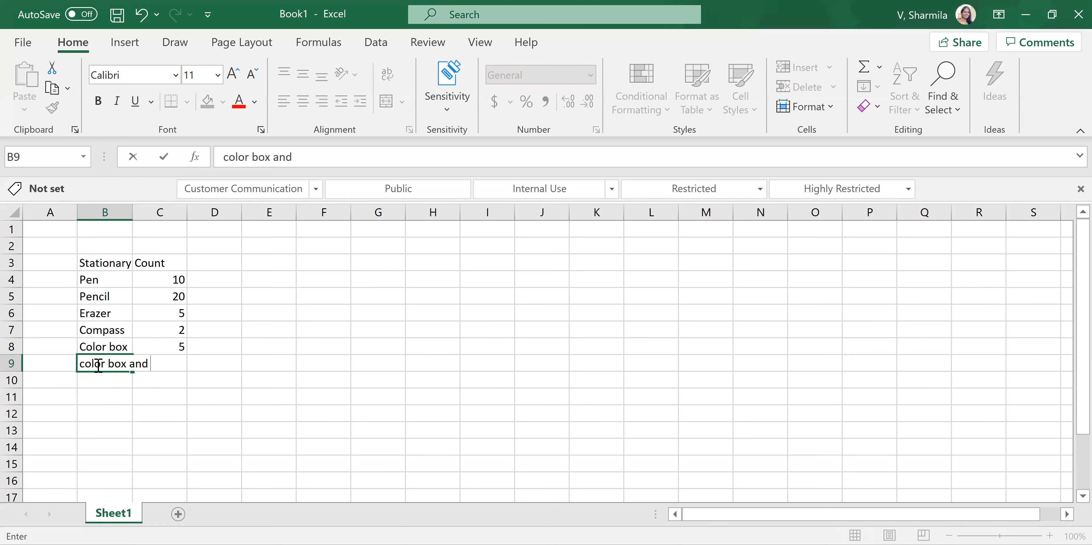
text(pencill)
key(BackSpace)
text(s)
key(Return)
- AutoFit column B to the width of its longest entry, the text in cell B9
click(98, 368)
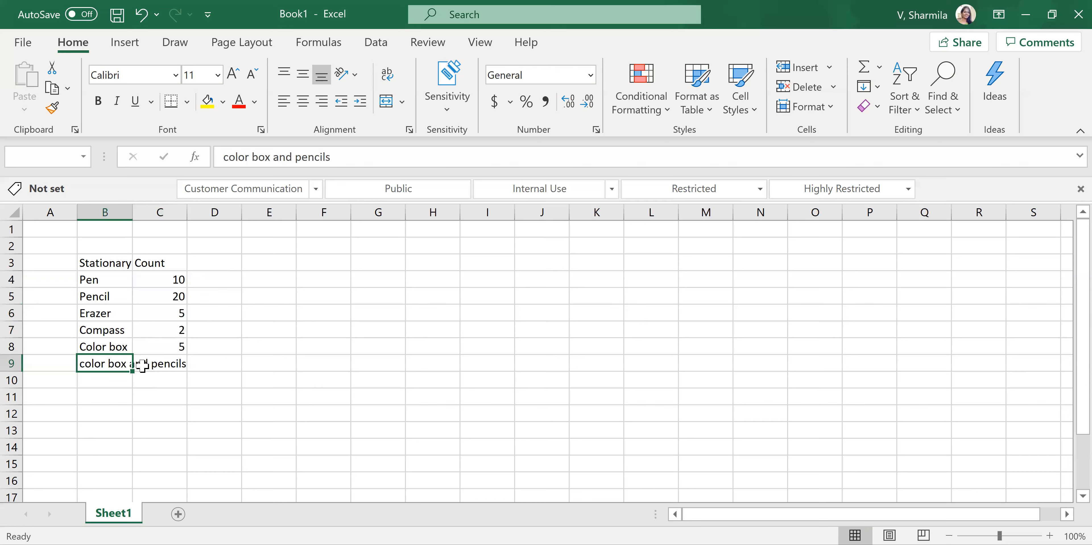
click(144, 365)
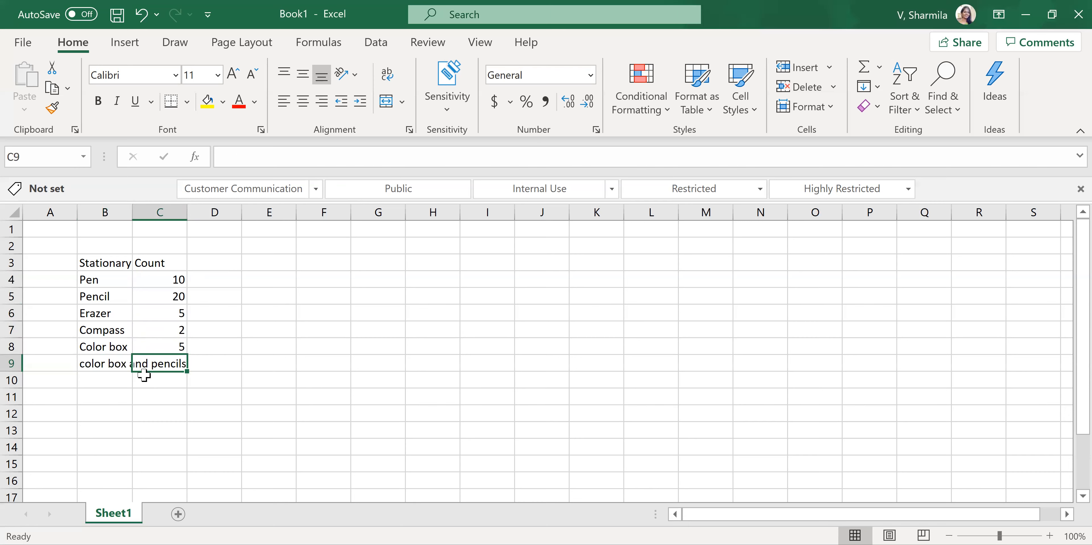
click(111, 364)
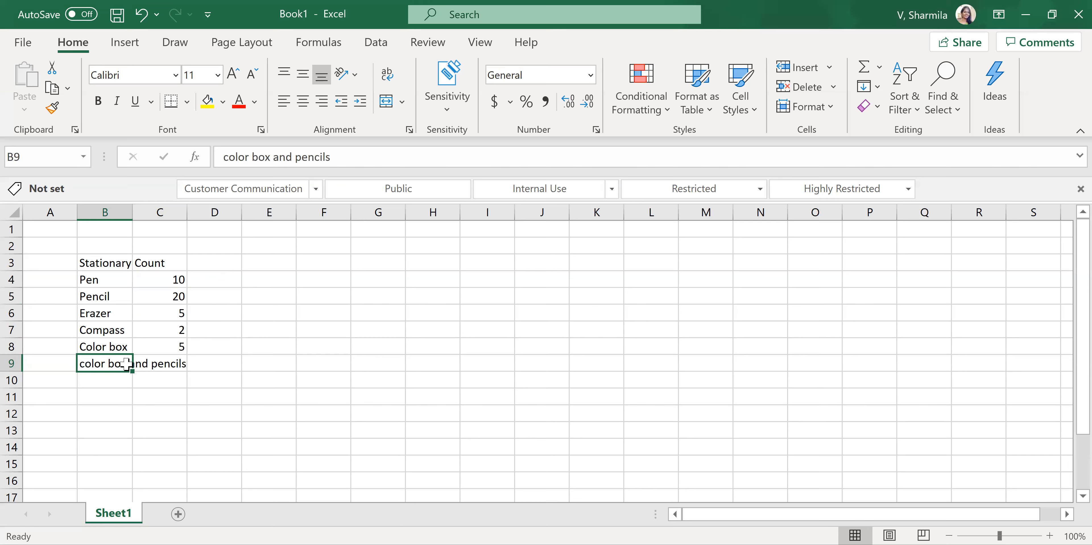
click(134, 211)
double_click(133, 211)
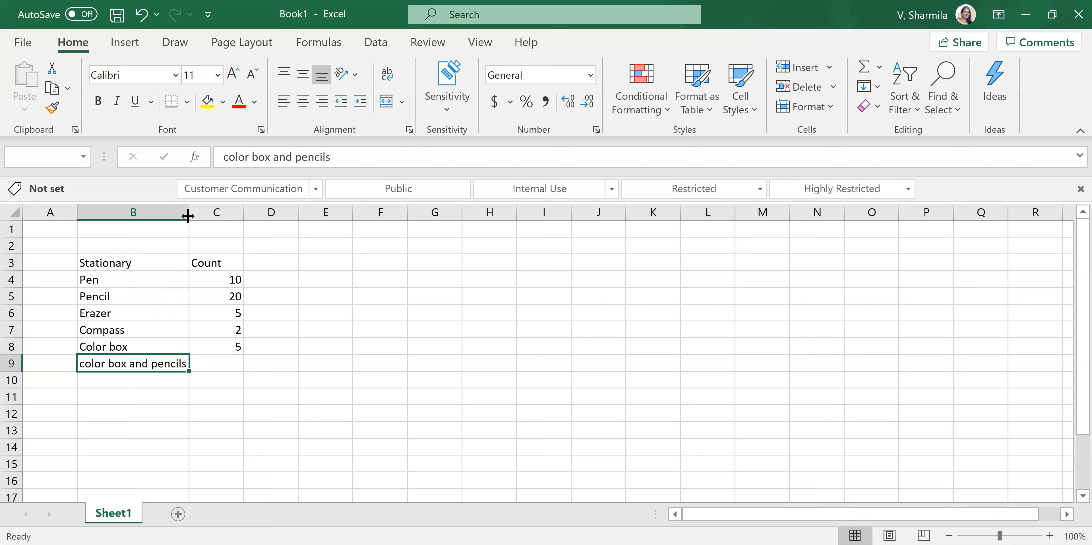
- Clear the contents of cell B9 and AutoFit column B to the remaining entries
click(134, 394)
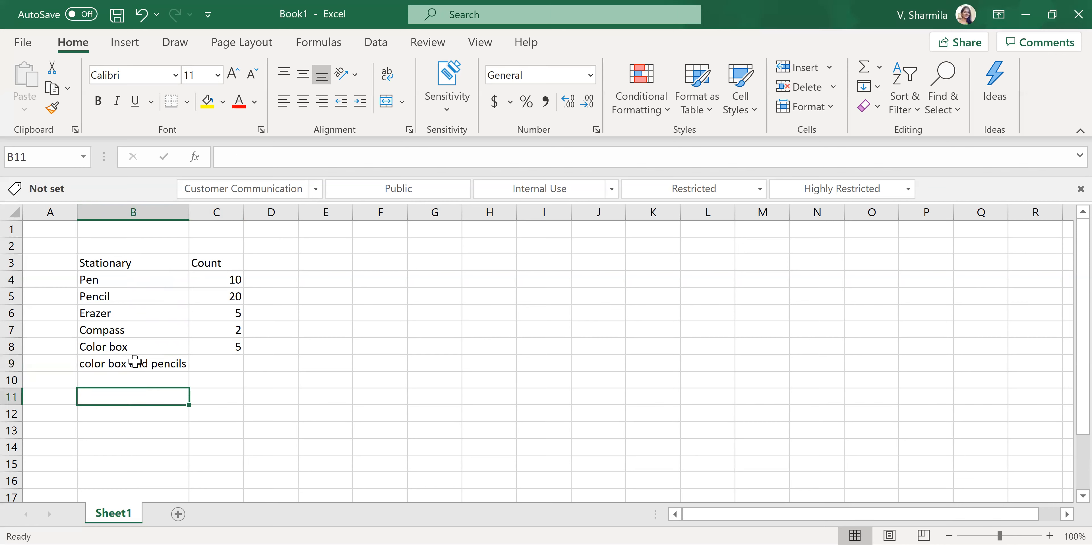
click(134, 364)
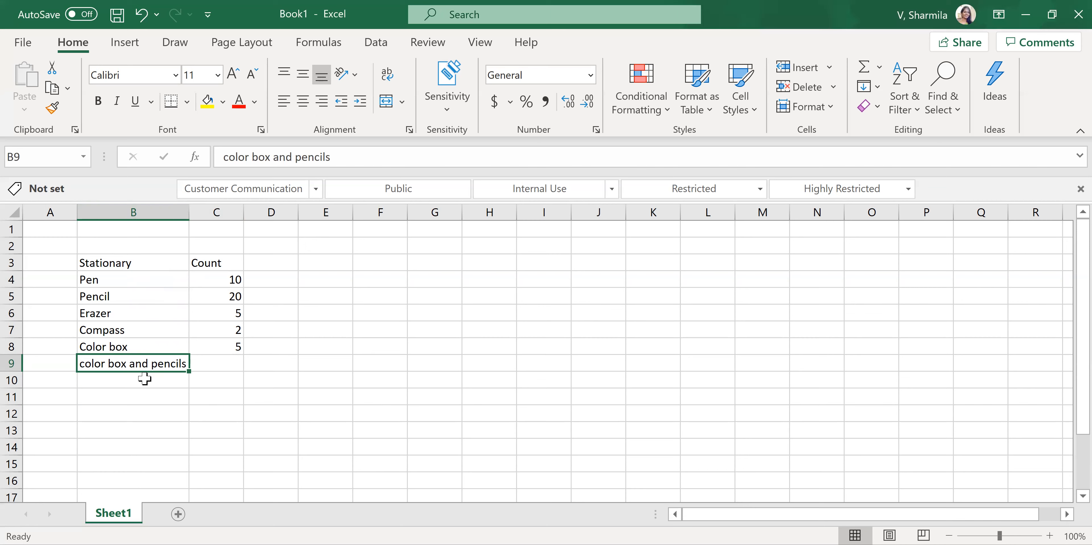
key(Delete)
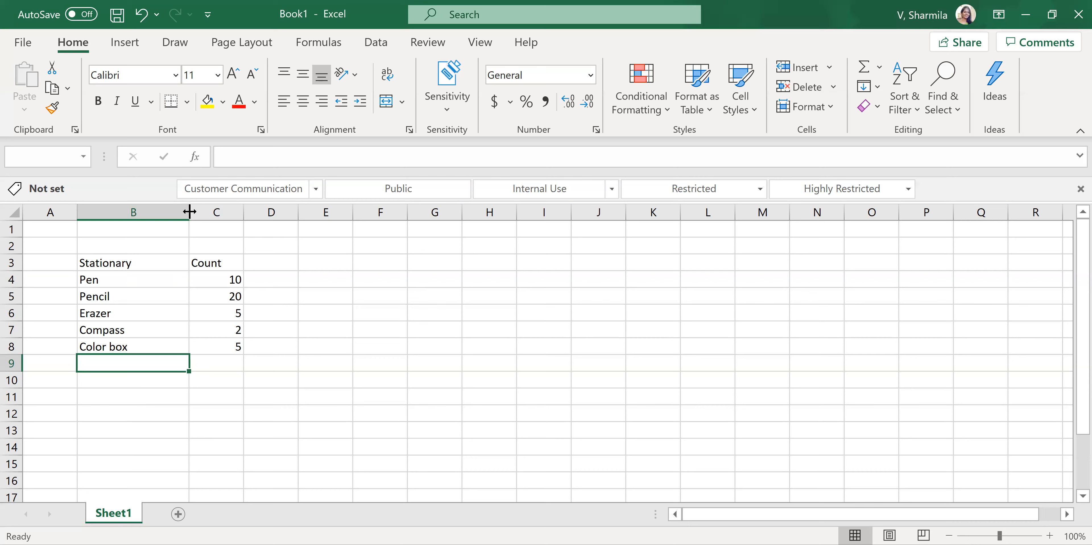
double_click(189, 211)
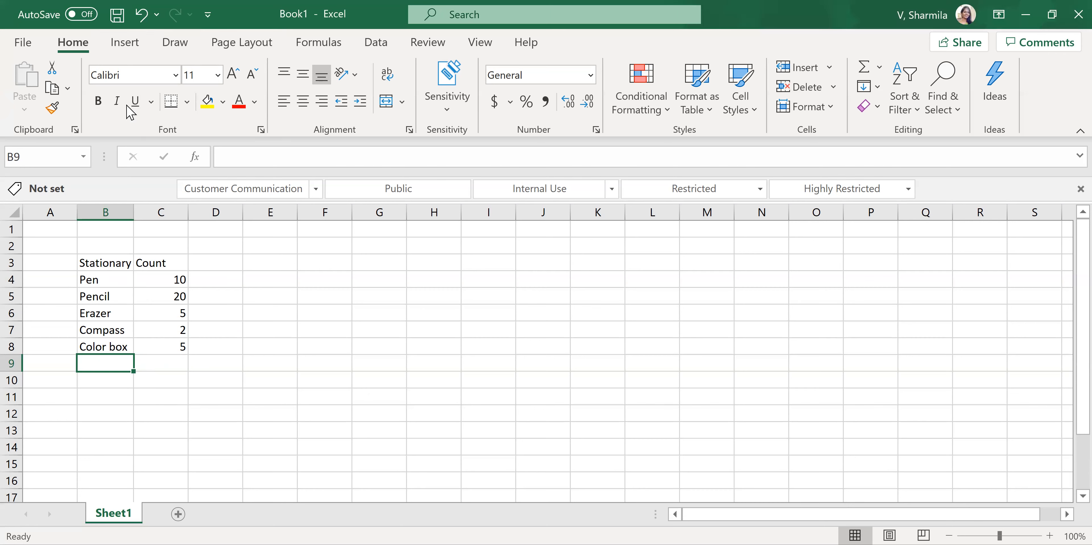
click(112, 398)
- Make the Stationary and Count headings in B3:C3 bold and underlined
drag(129, 261, 164, 263)
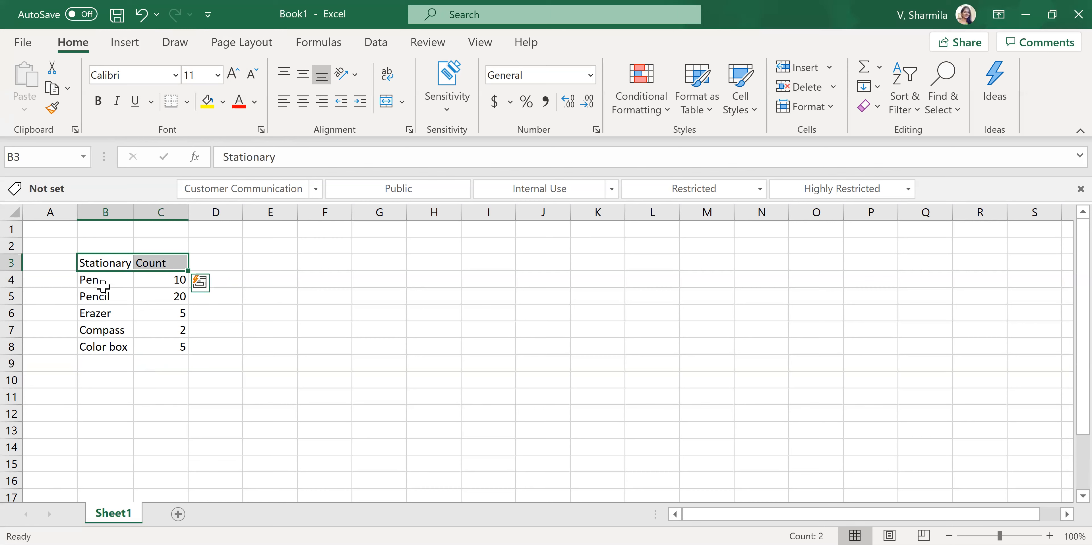
click(107, 262)
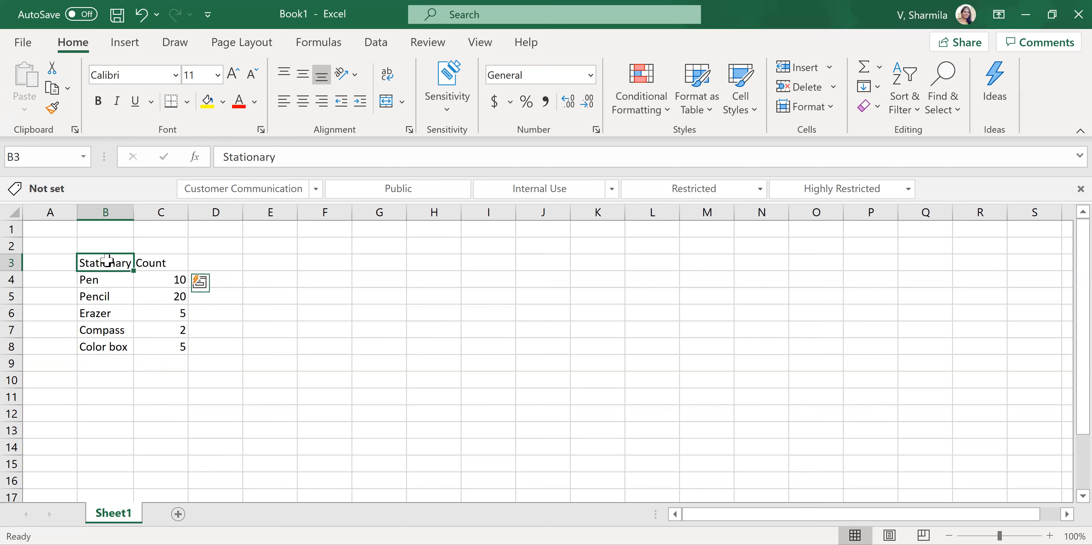
key(Tab)
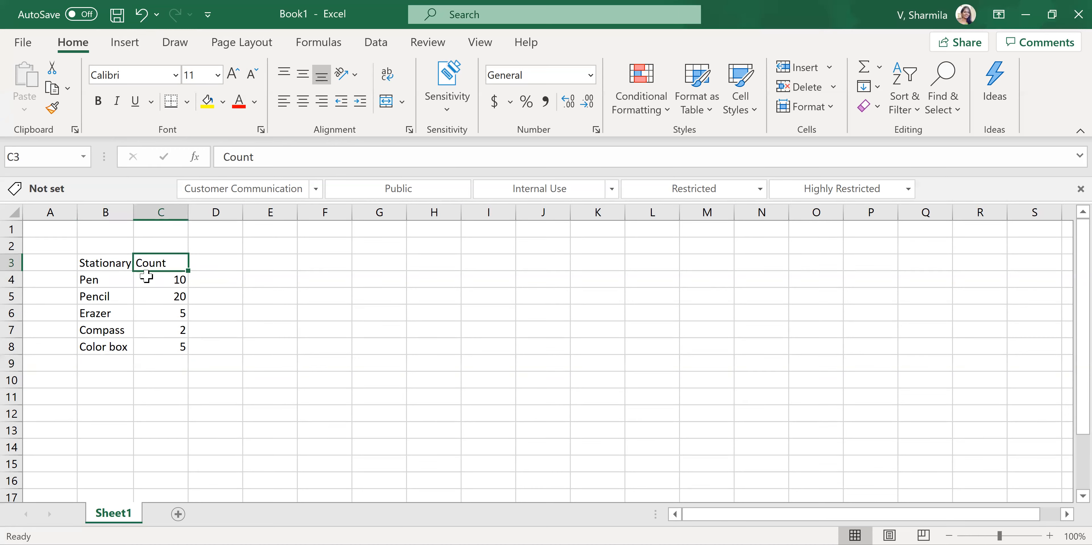
drag(117, 260, 151, 260)
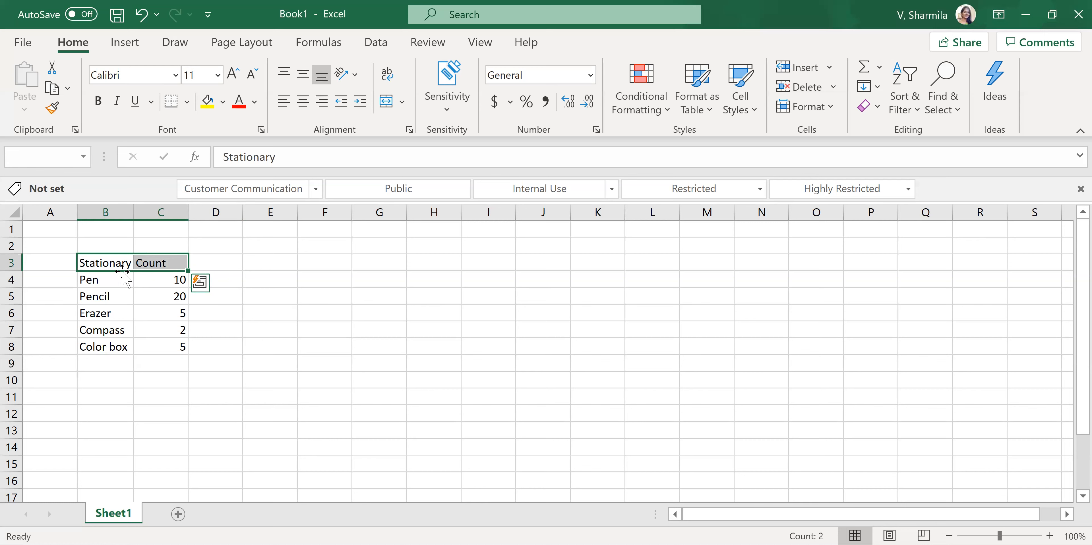
click(104, 106)
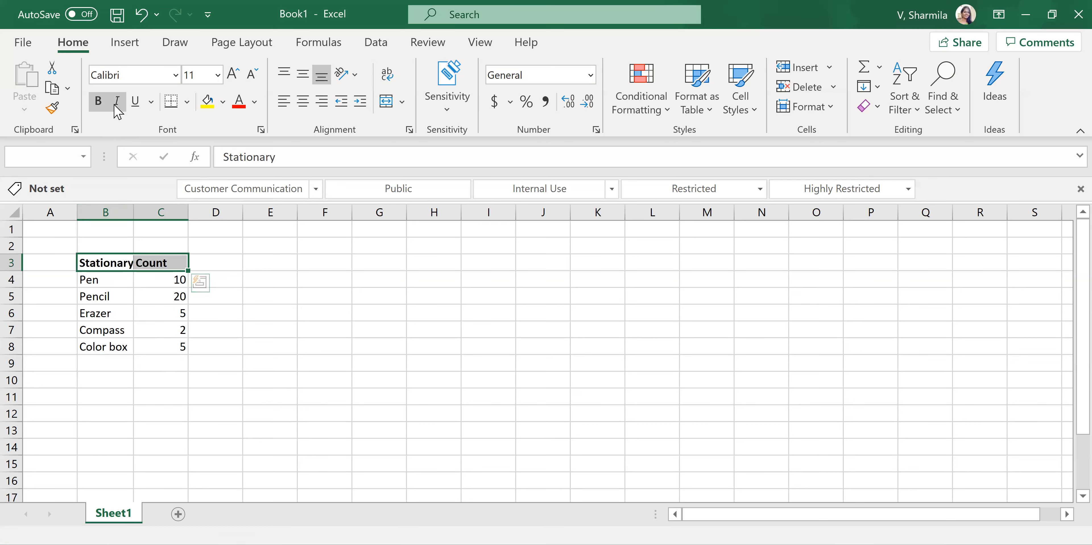
click(136, 102)
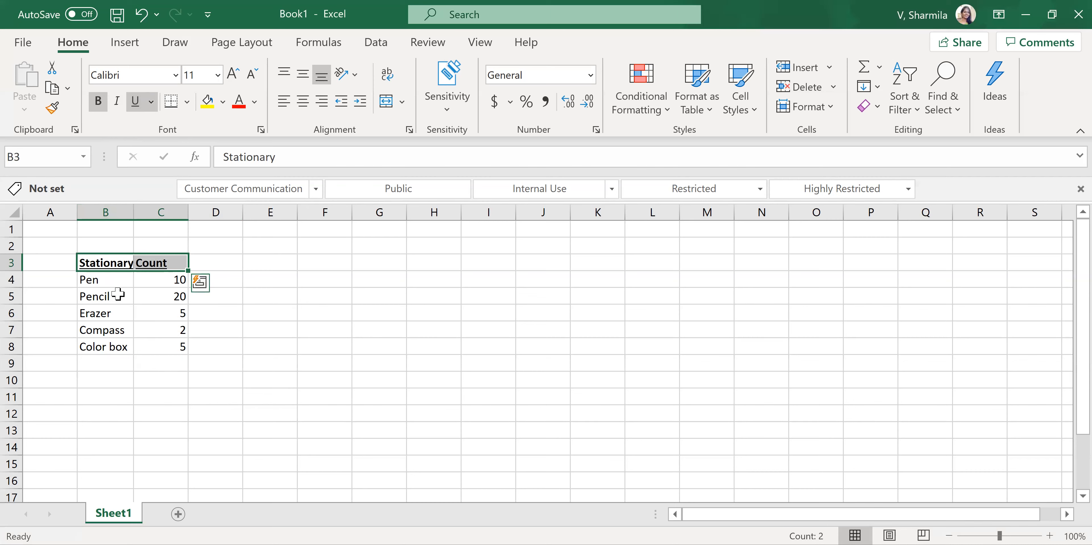
click(162, 344)
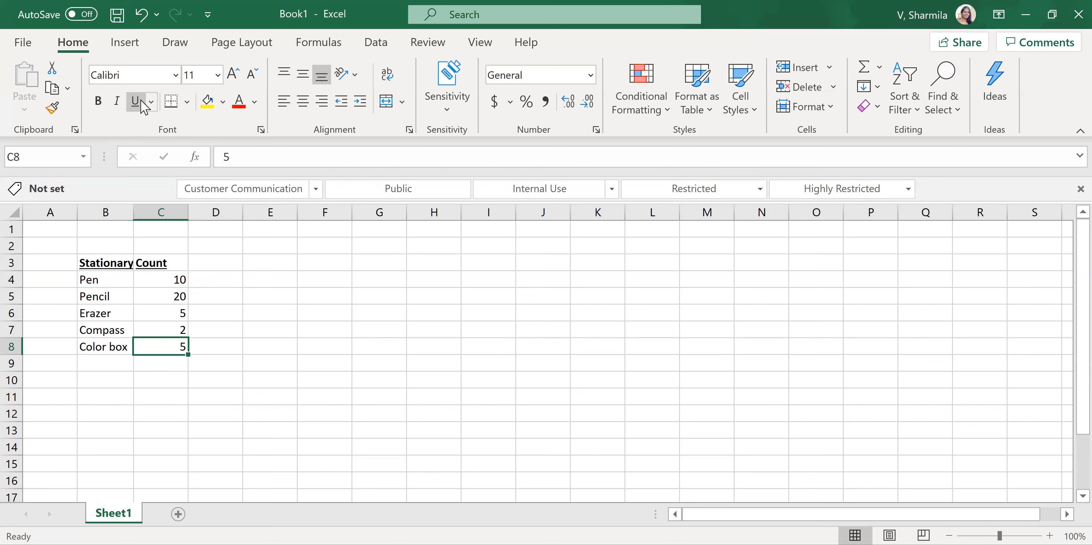
- Try italics on the Stationary and Count headings in B3:C3 and remove them again
drag(123, 263, 169, 263)
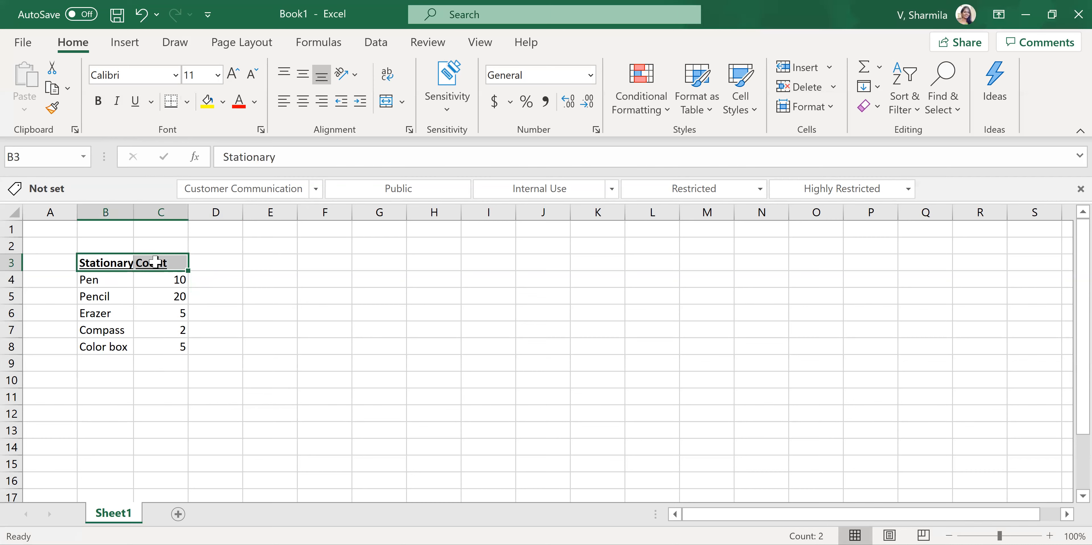
click(117, 102)
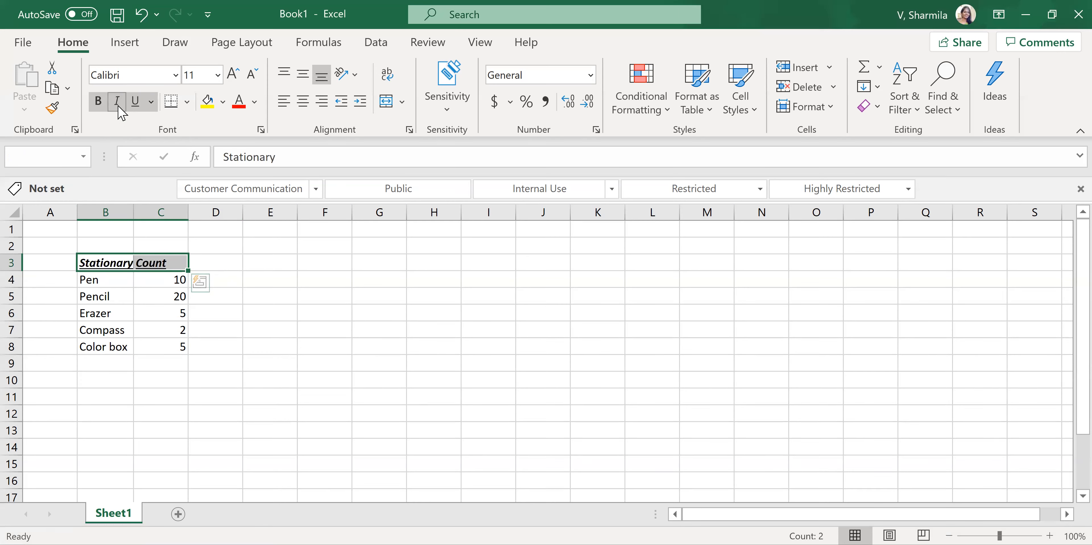
click(118, 107)
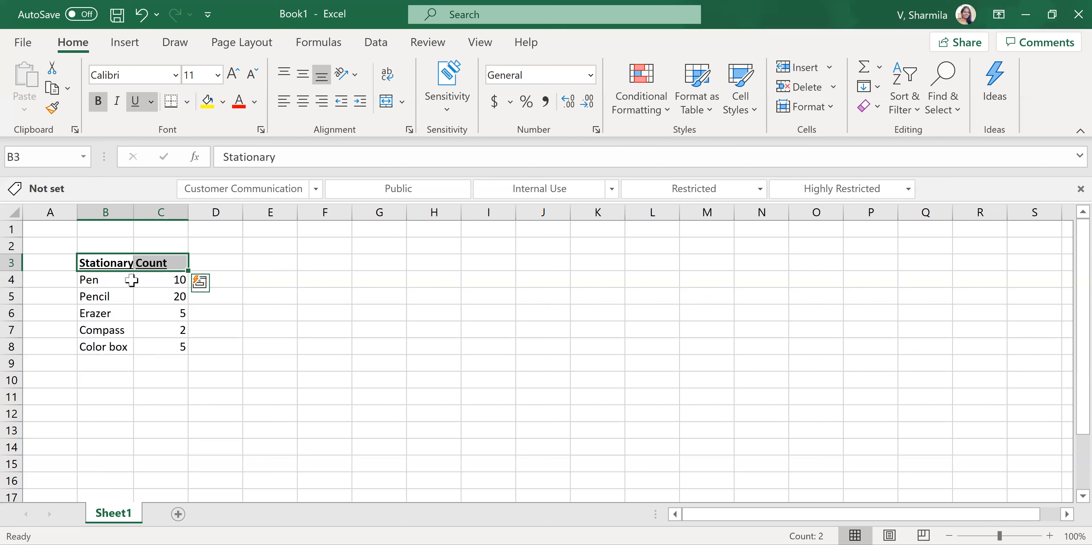
- Remove the underline from the headings in B3:C3 and keep them bold
click(97, 102)
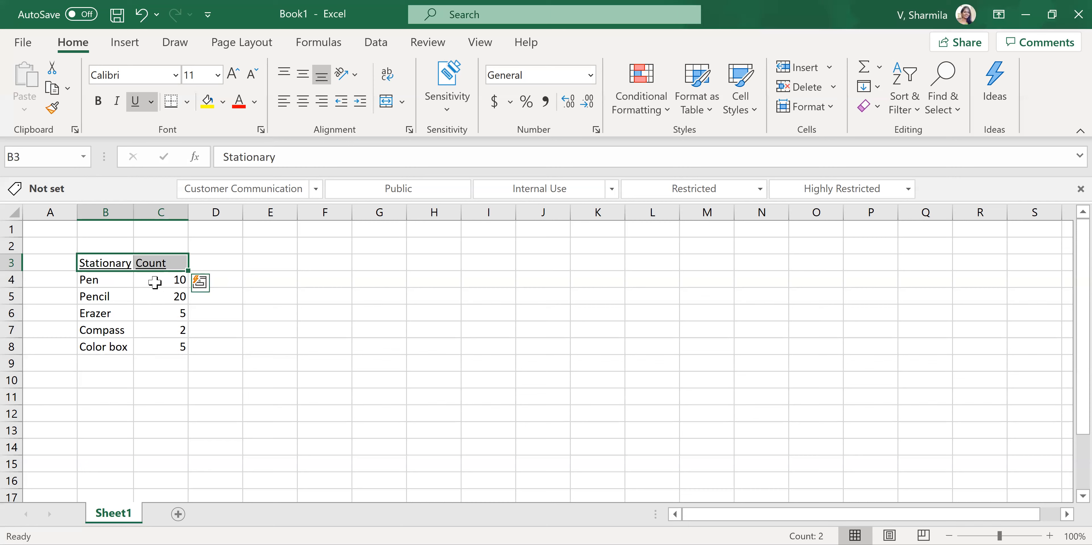
click(136, 106)
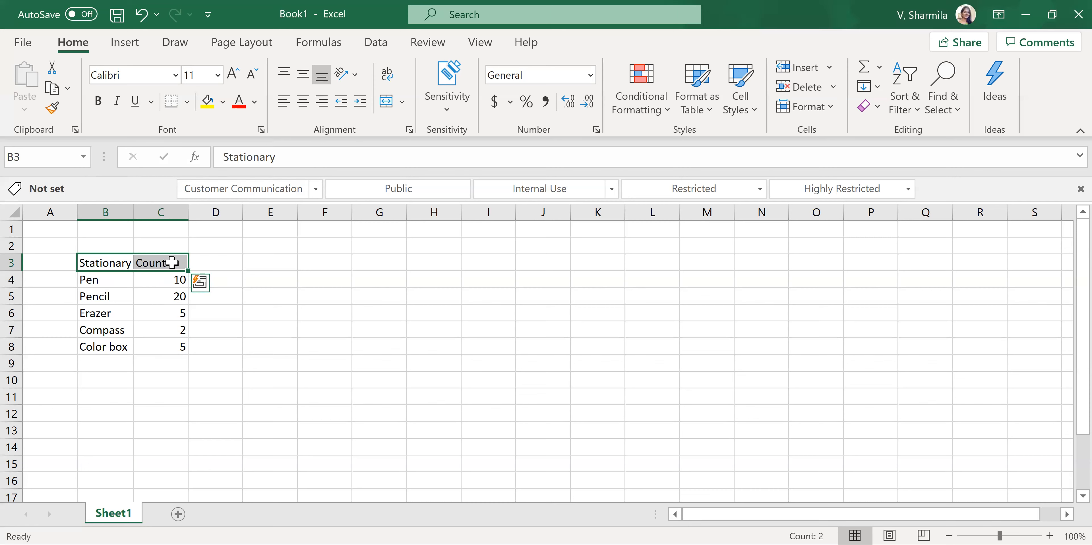
click(98, 101)
click(182, 396)
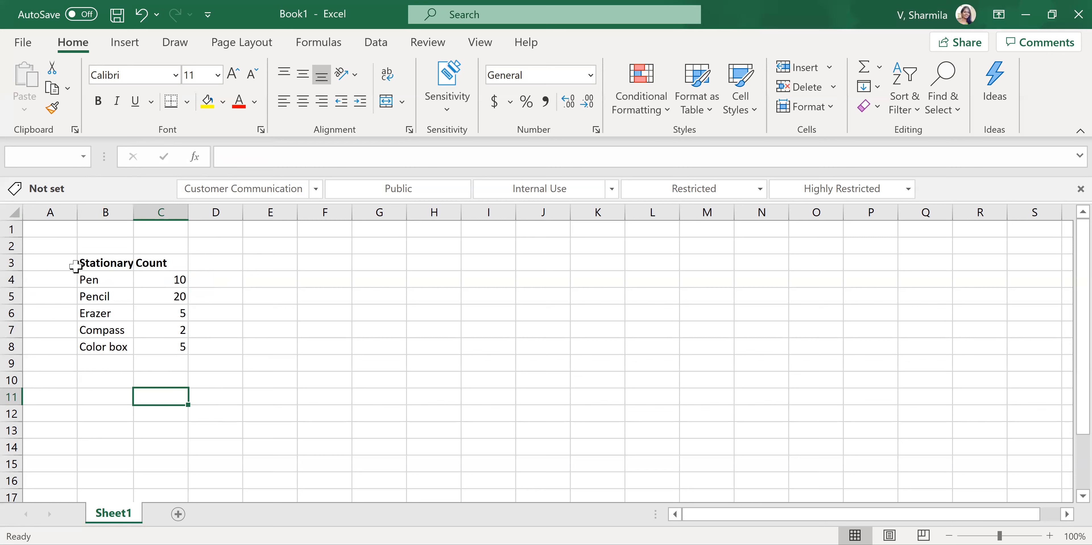
- Set the font of the empty cell C11 to Arial Nova
click(176, 79)
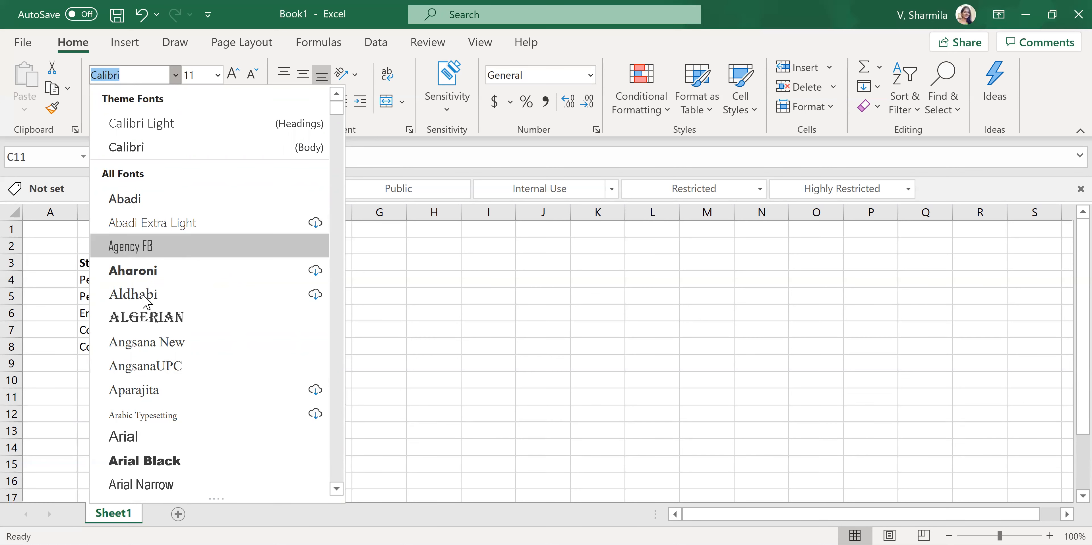
scroll(158, 381, down, 3)
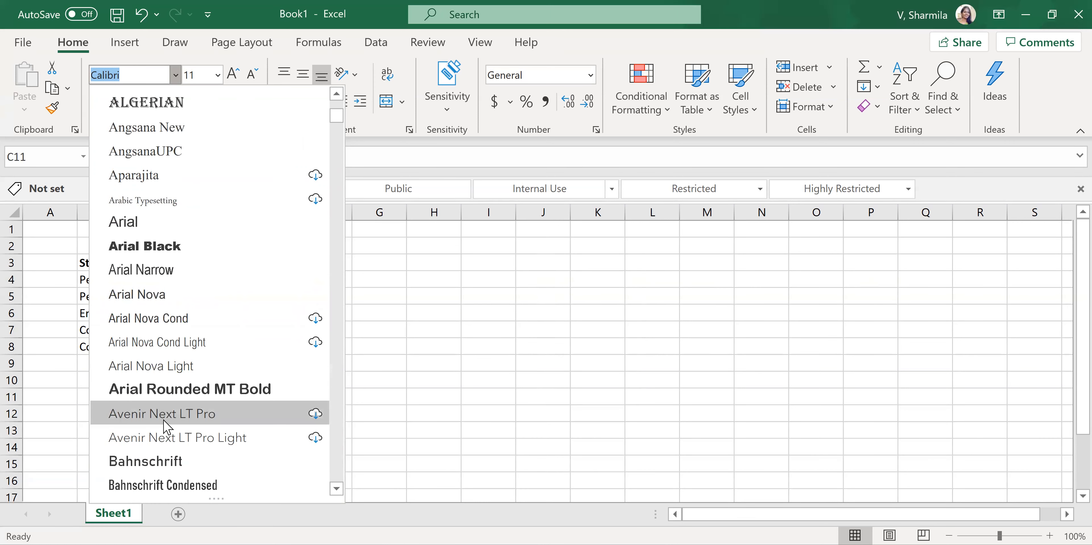
scroll(169, 365, up, 3)
scroll(187, 369, down, 4)
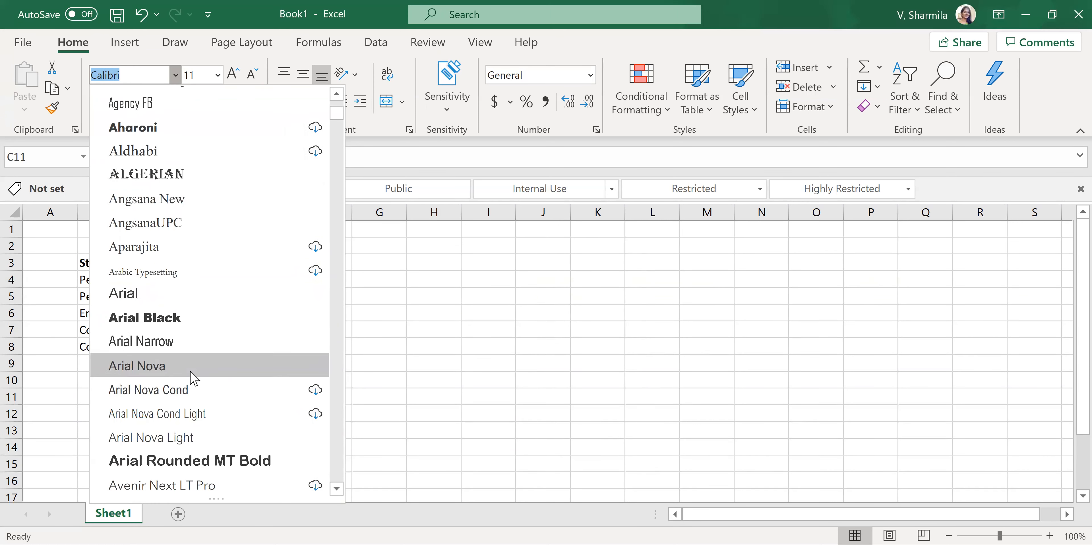
scroll(170, 356, down, 2)
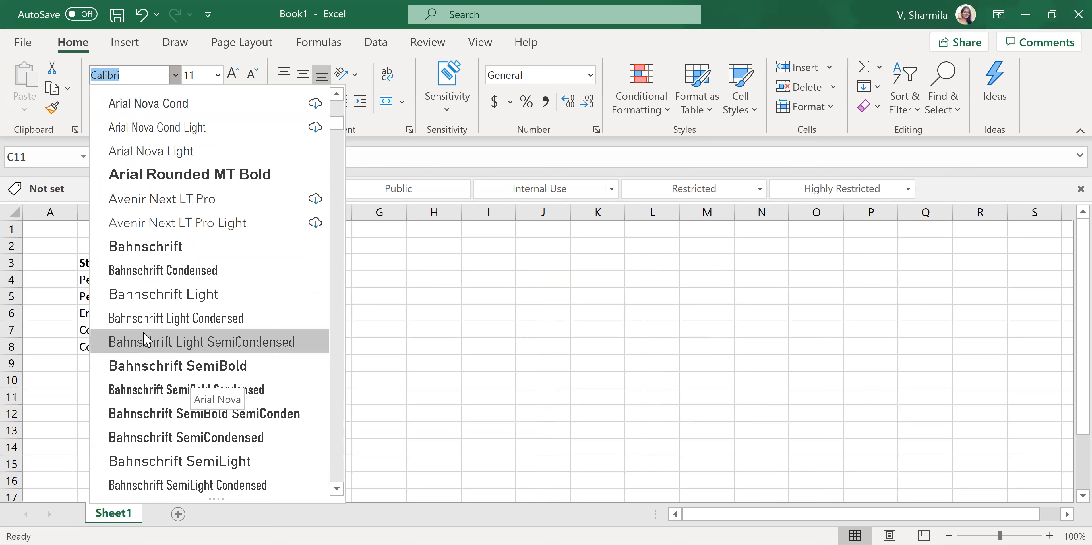
scroll(144, 340, up, 1)
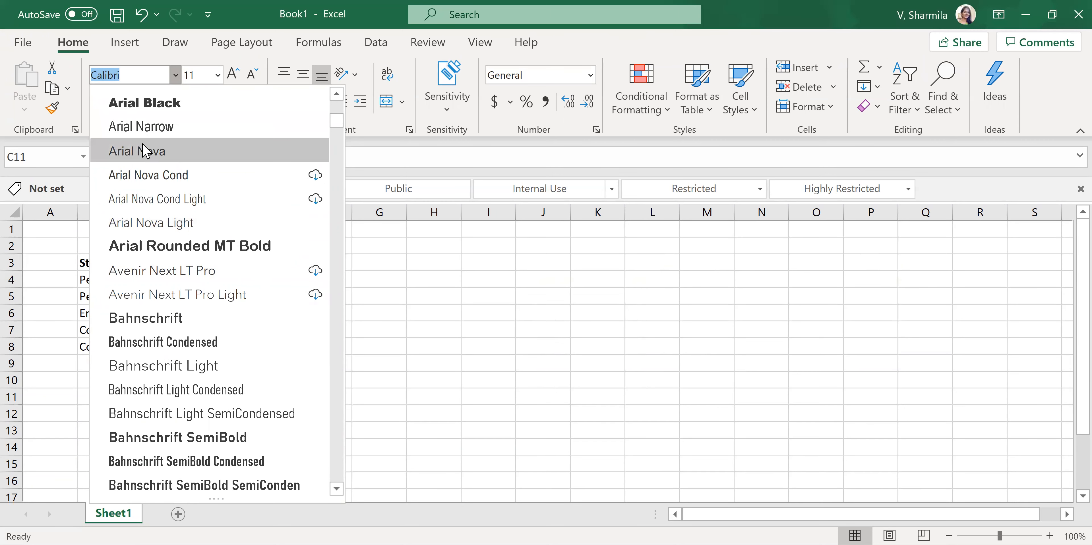
click(148, 160)
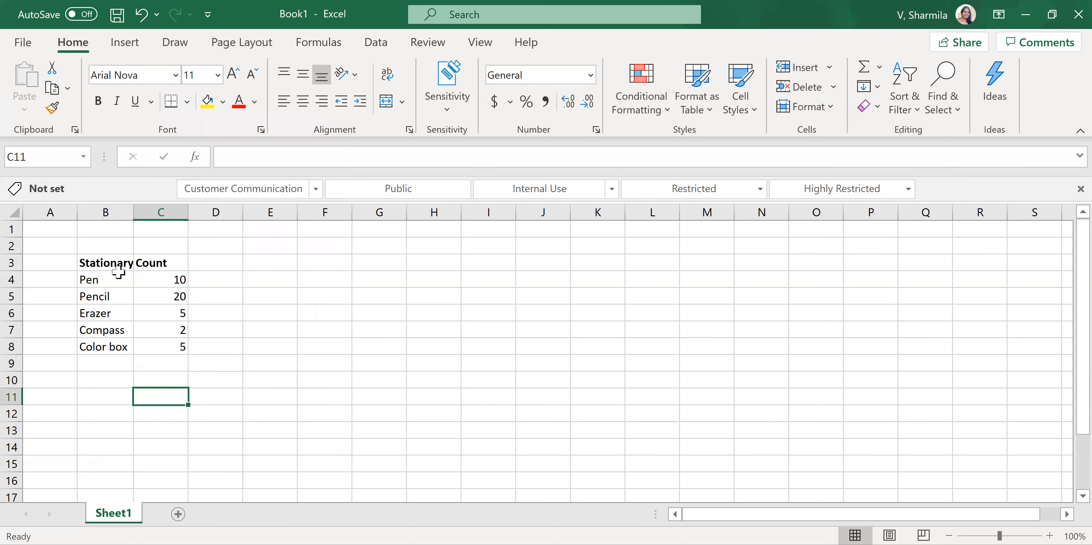
- Set the font of the stationary table, range B3:C9, to Arial
click(115, 293)
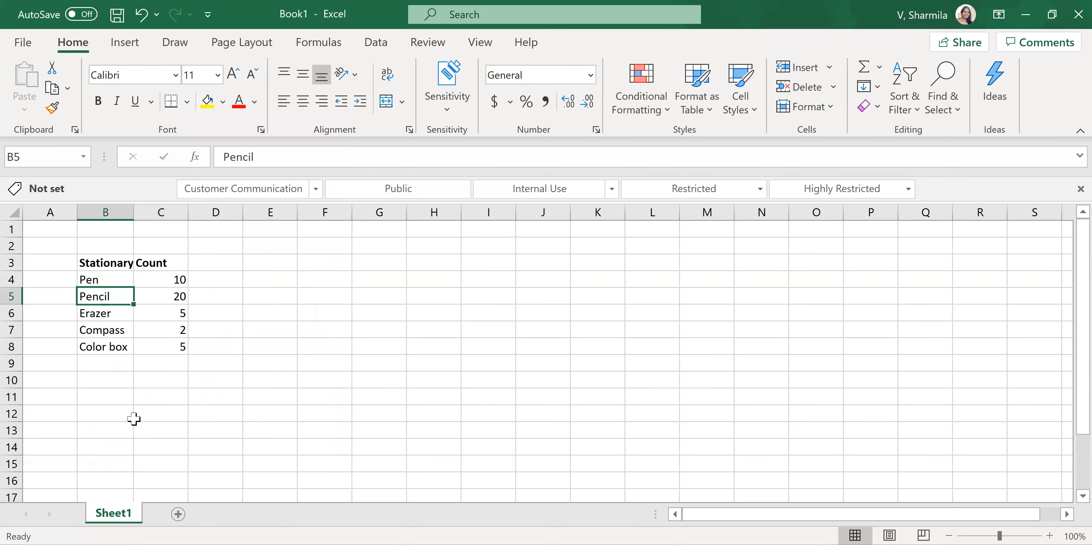
click(87, 260)
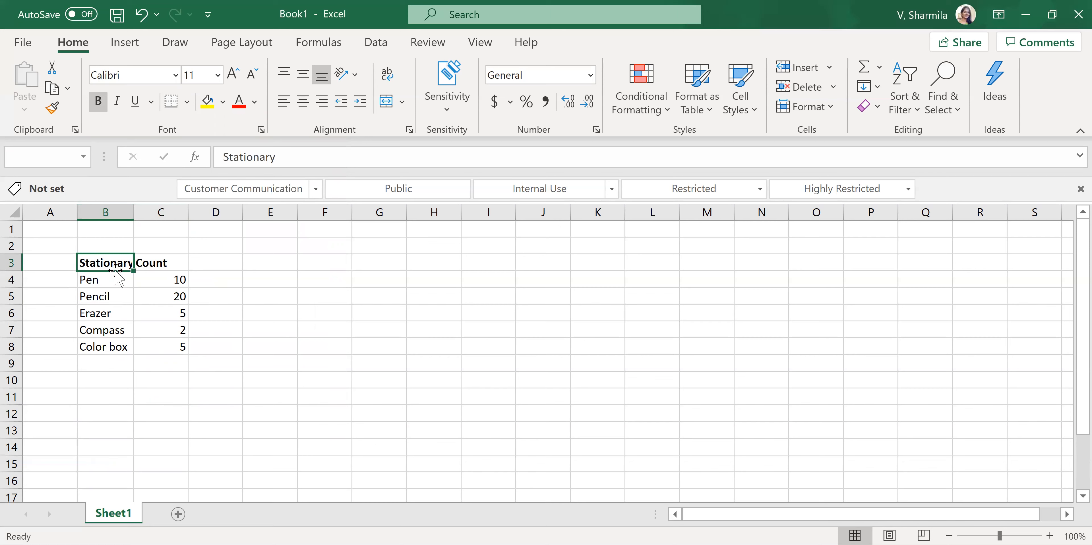
drag(107, 263, 174, 357)
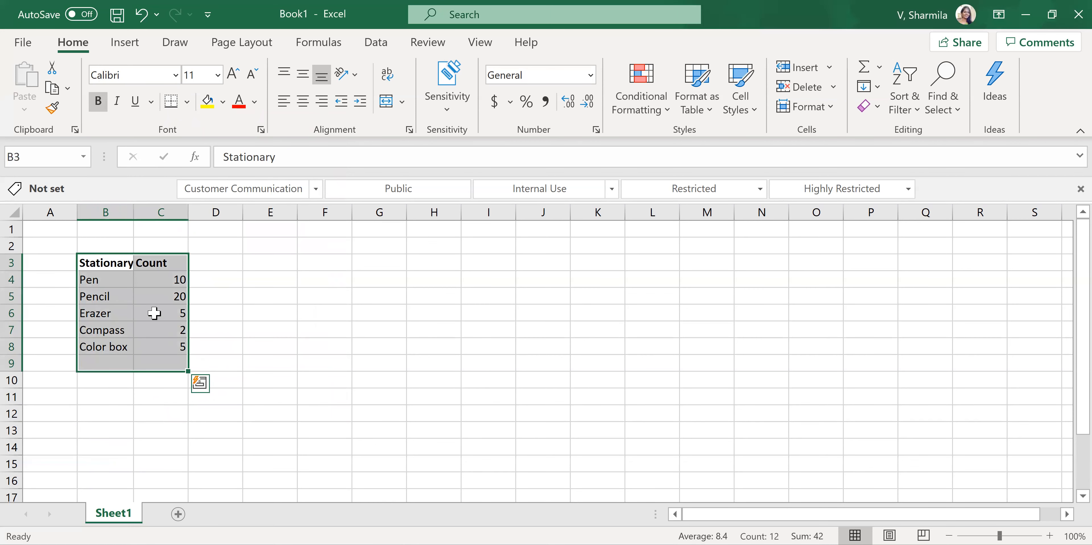
click(174, 75)
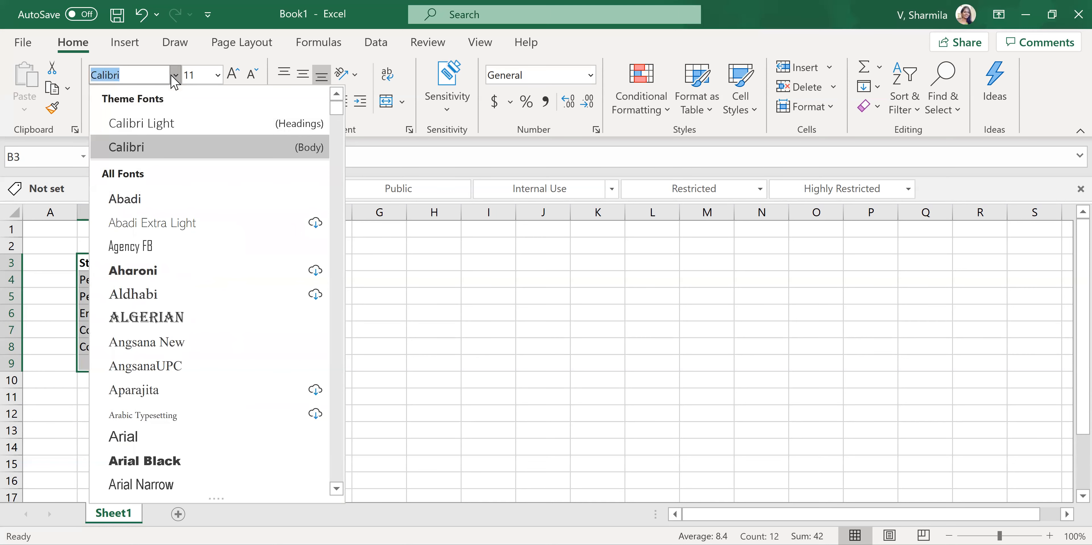
text(Aldhabi)
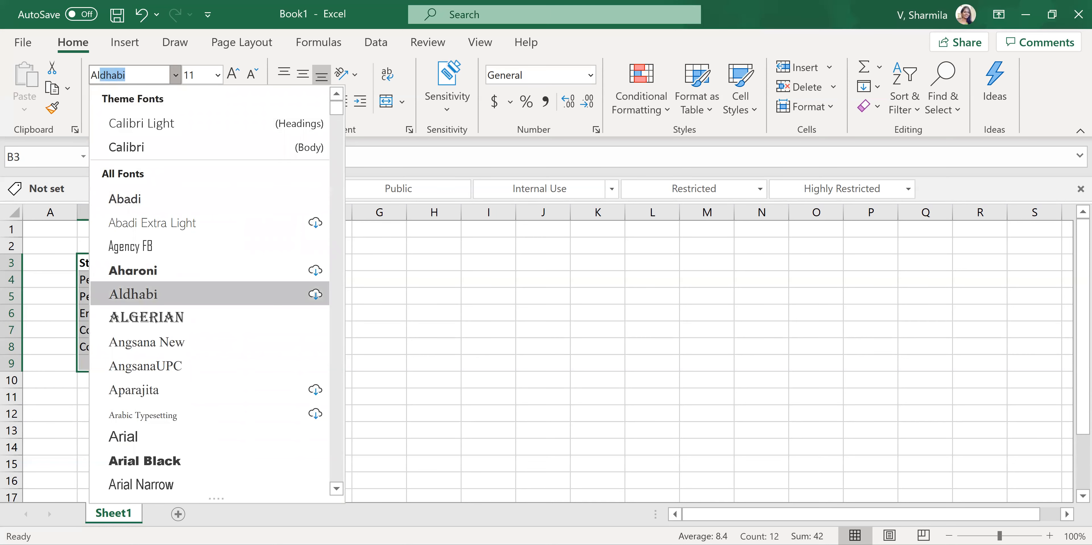
scroll(165, 395, down, 1)
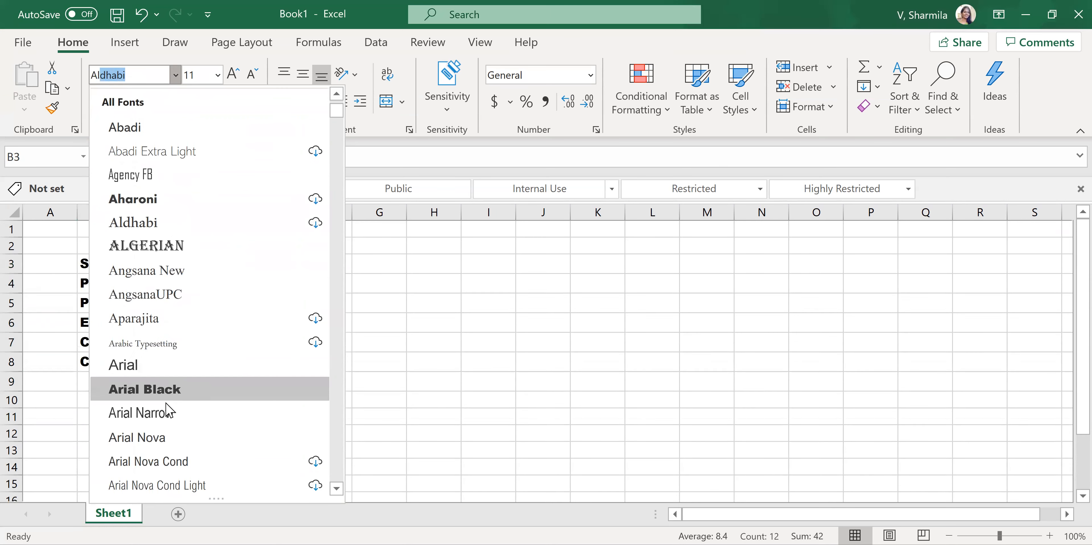
click(161, 366)
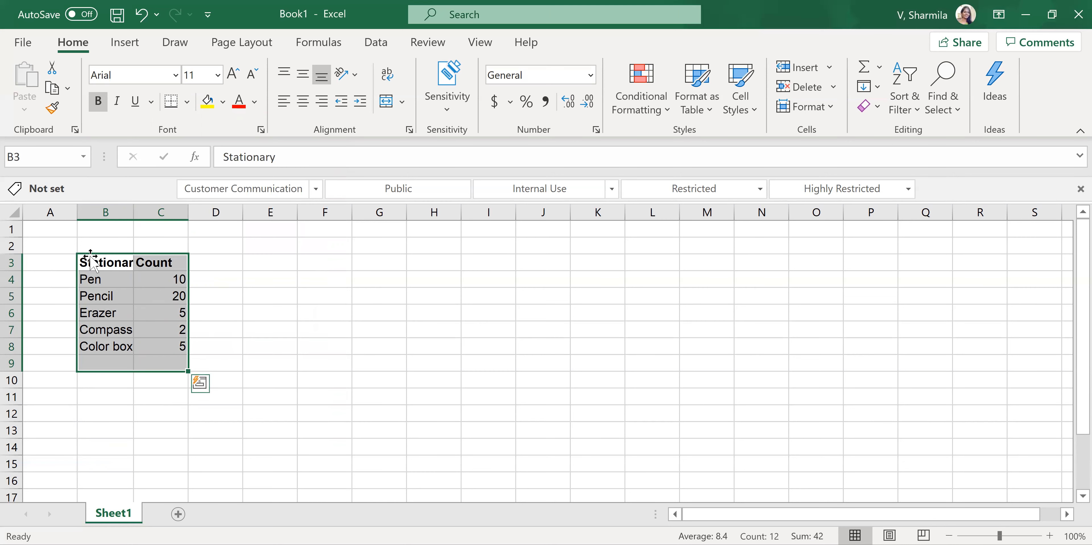
click(394, 352)
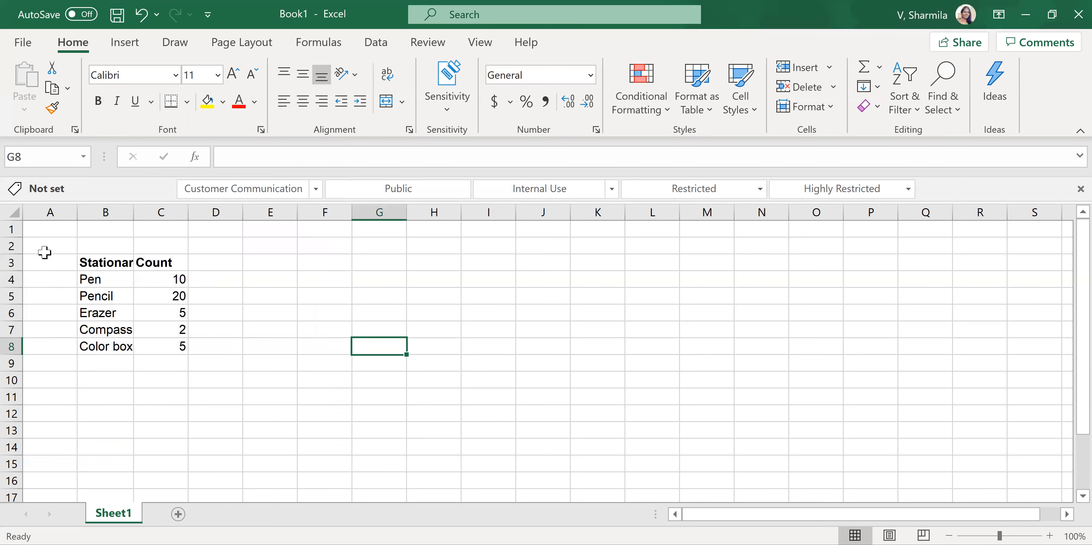
- Set the font of the entire worksheet to Arial
click(12, 212)
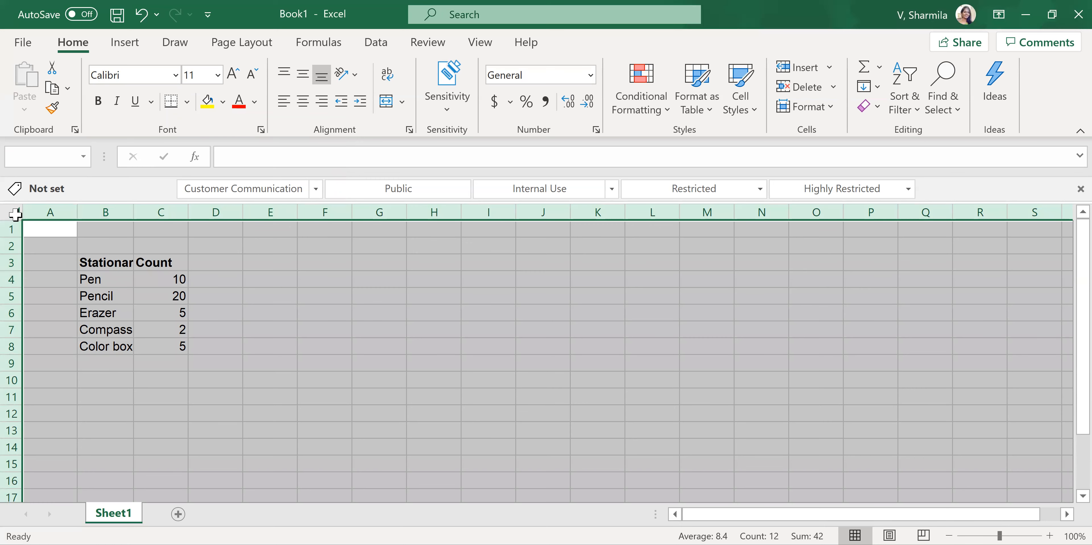
click(176, 76)
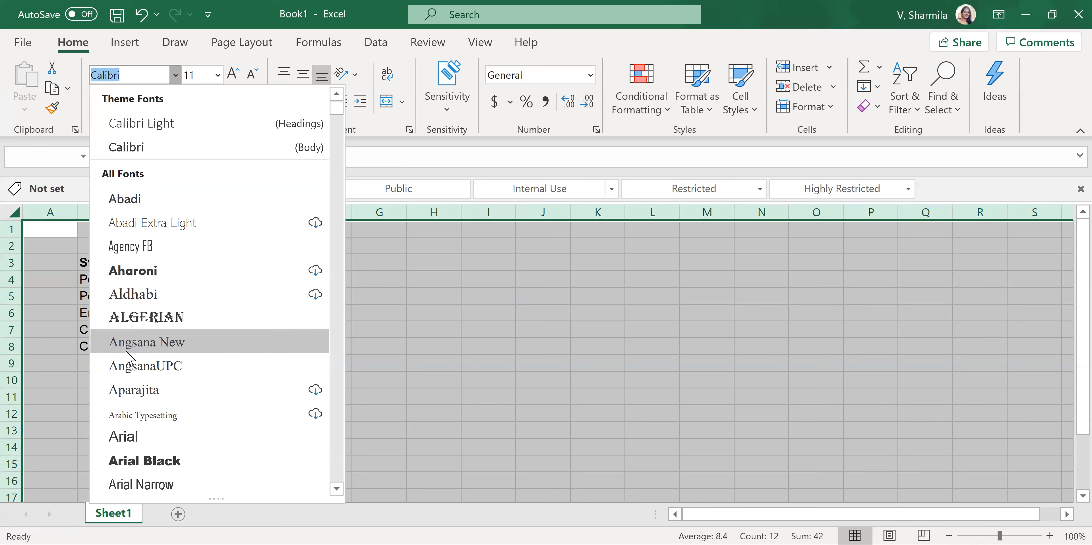
click(133, 441)
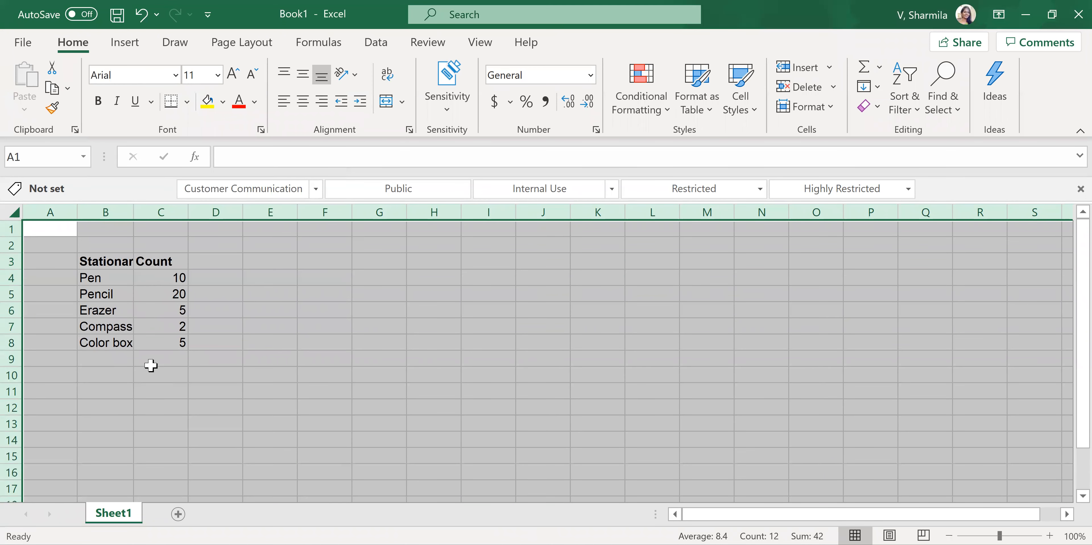
click(159, 411)
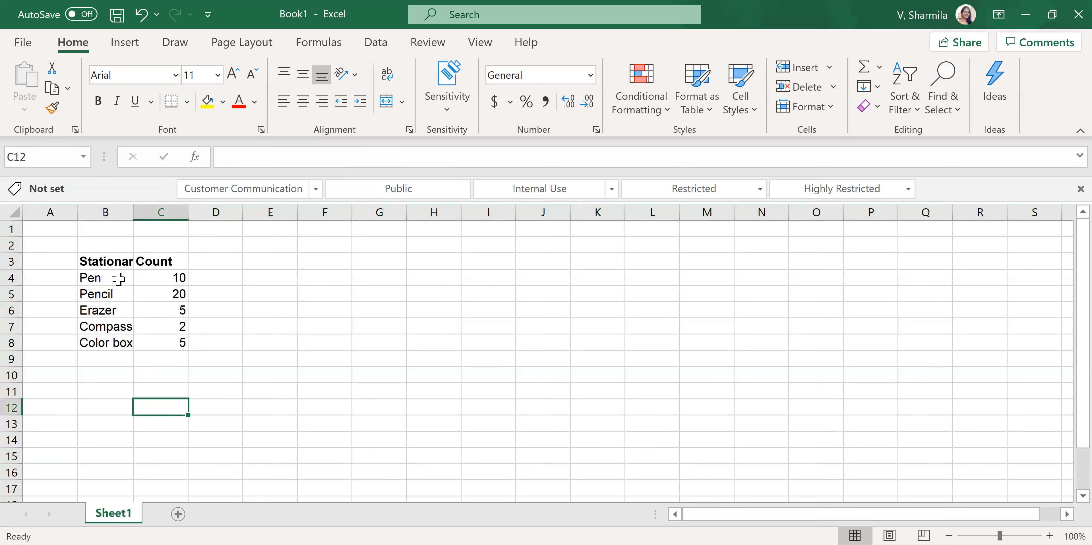
- Set the font size of the stationary table in B3:C8 to 10
drag(112, 267, 163, 342)
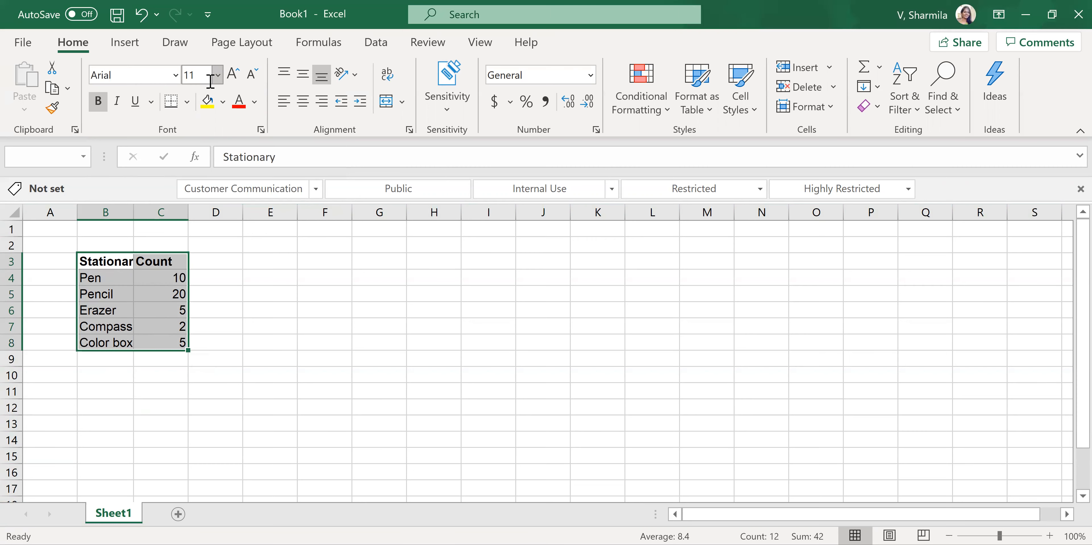
click(218, 75)
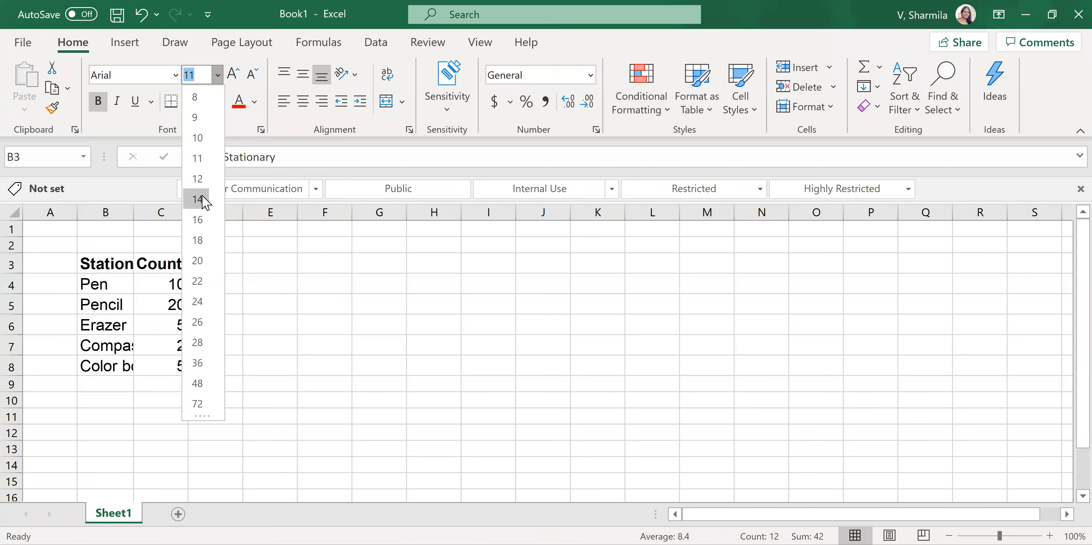
click(206, 144)
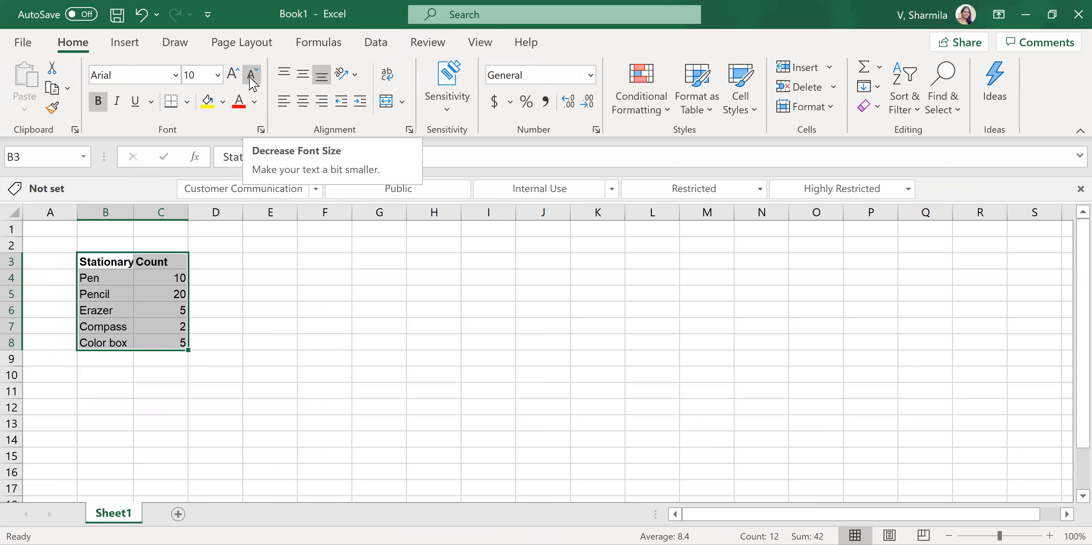
click(233, 334)
- Enlarge the headings in B3:C3 stepwise to font size 14 and reduce them to size 11
drag(106, 261, 145, 261)
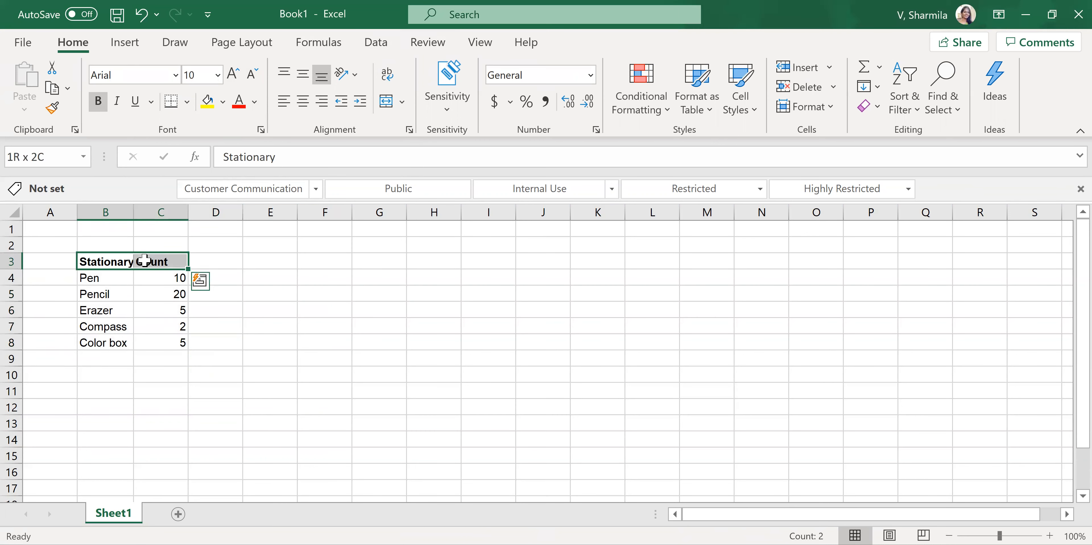
click(234, 76)
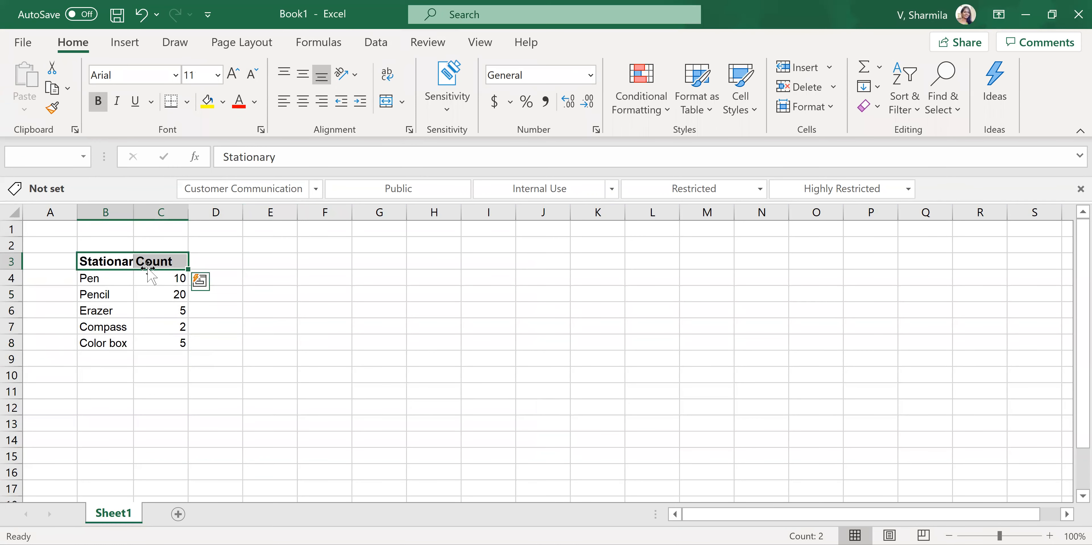
click(234, 76)
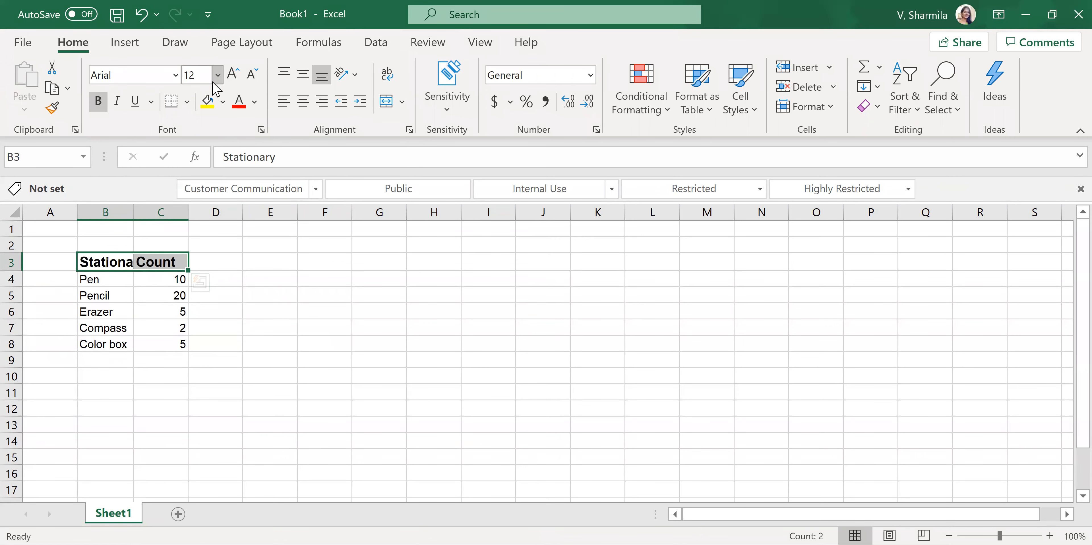
click(232, 76)
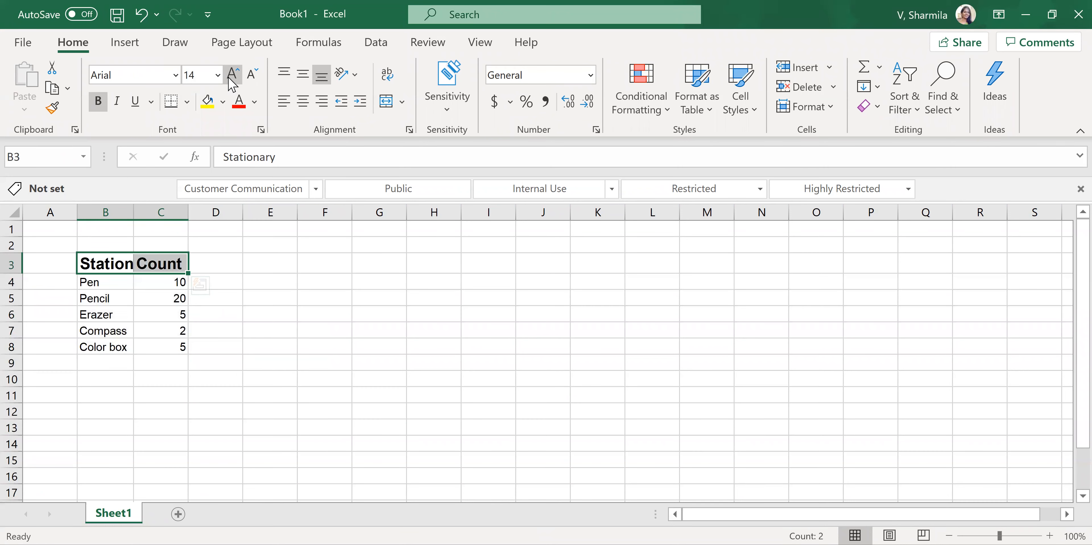
click(251, 78)
click(251, 78)
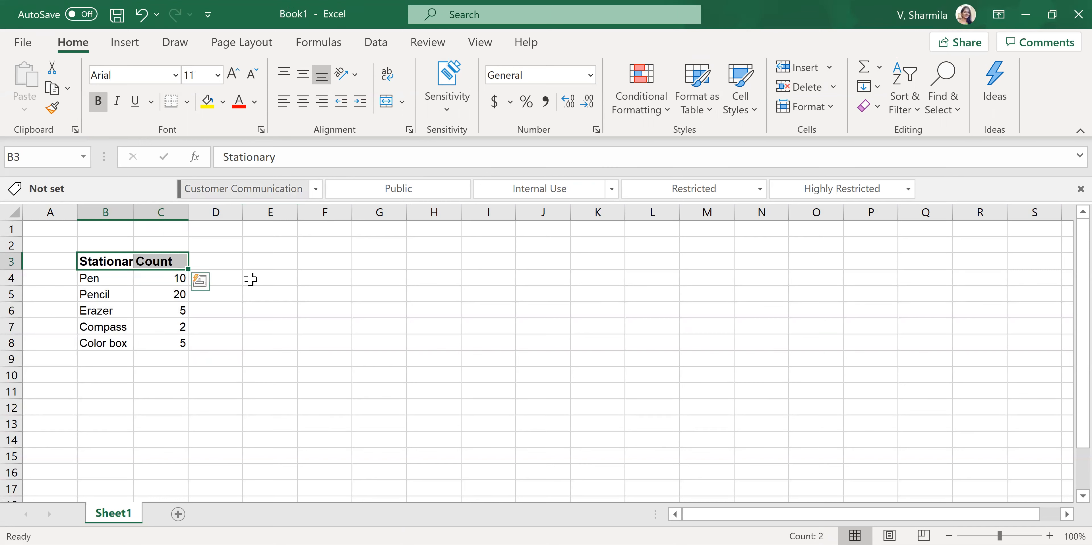
click(249, 341)
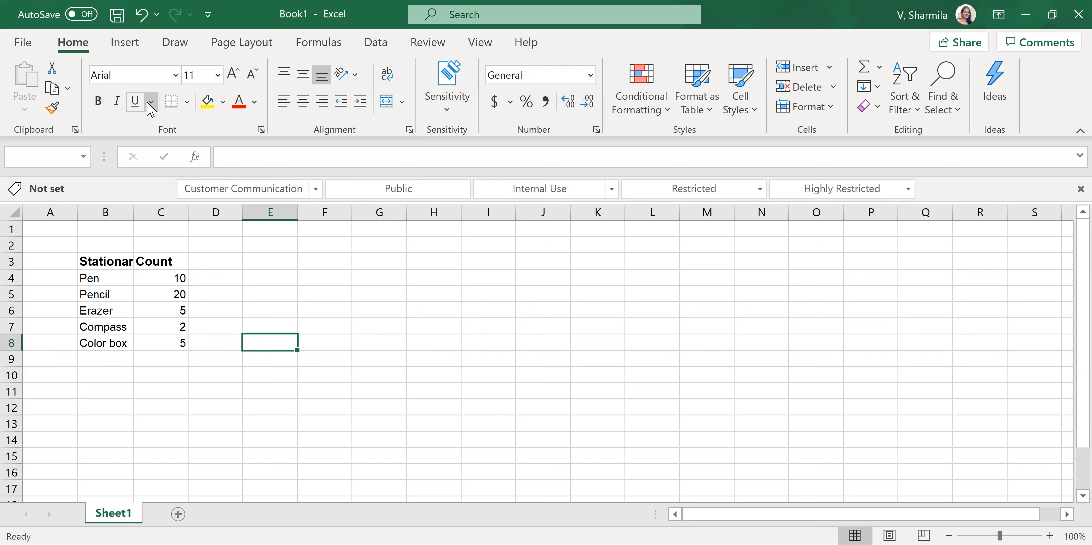
click(151, 102)
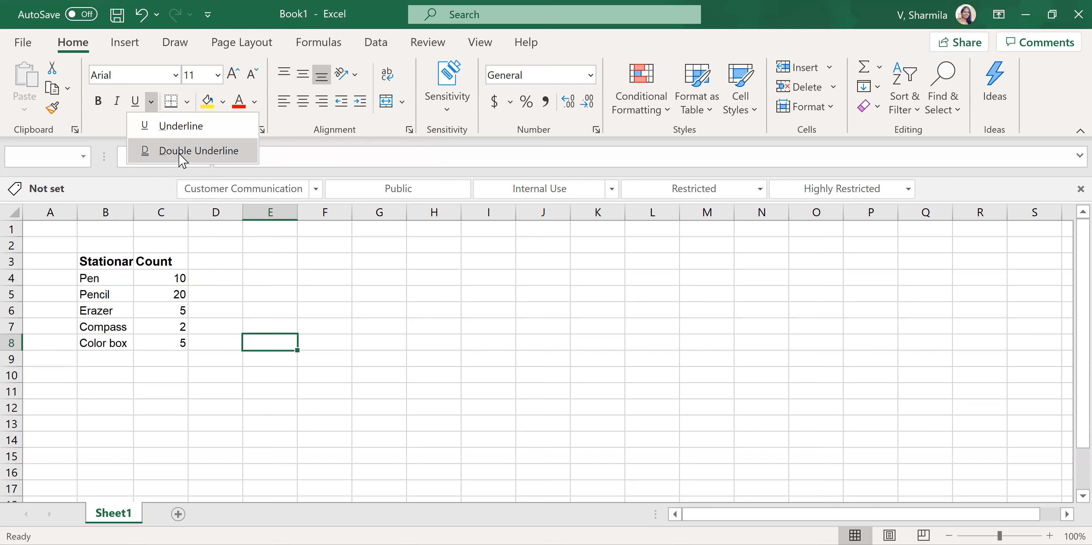
click(183, 62)
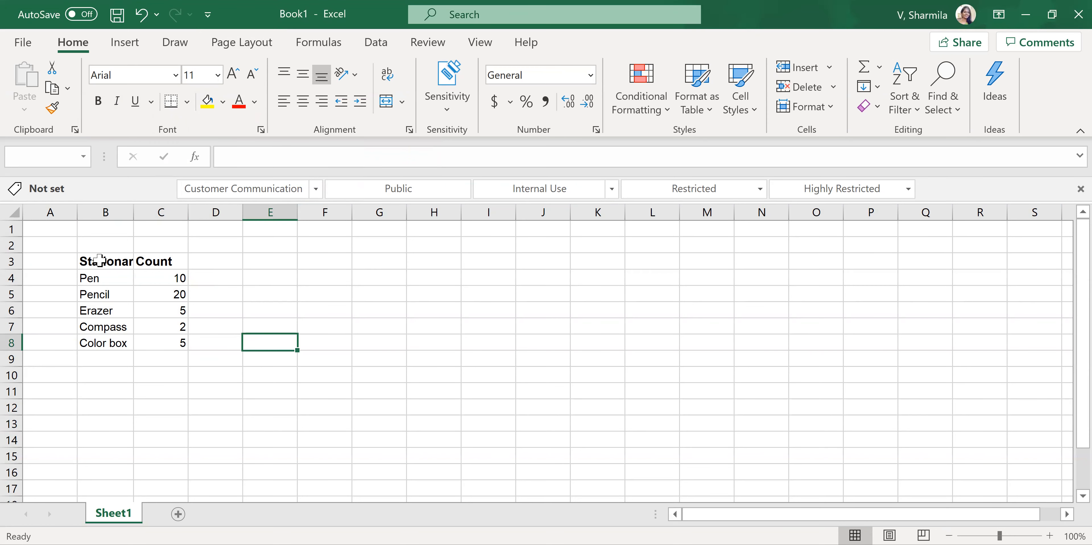
- Apply All Borders to the stationary table in B3:C8
drag(96, 260, 146, 349)
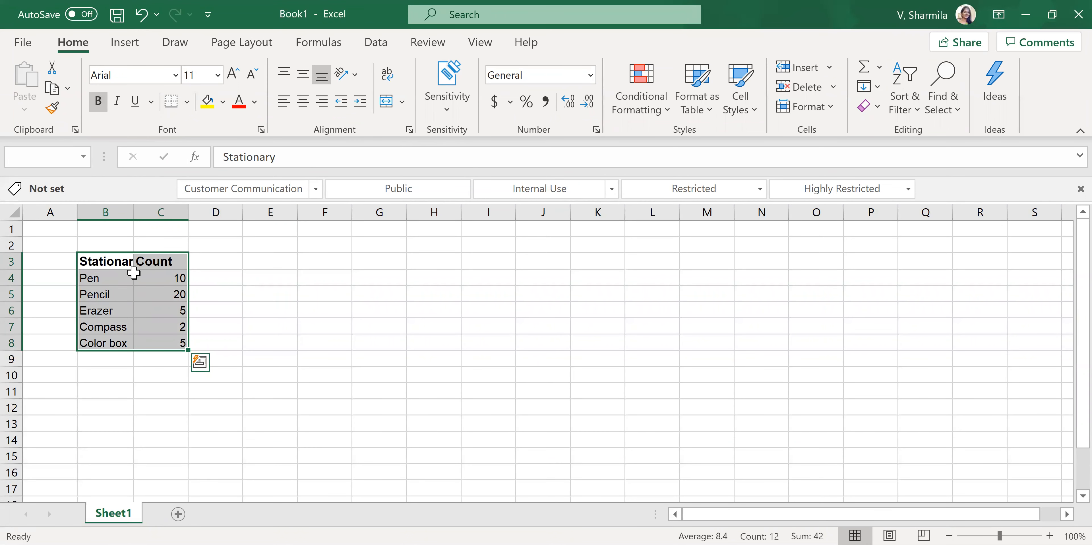
click(187, 102)
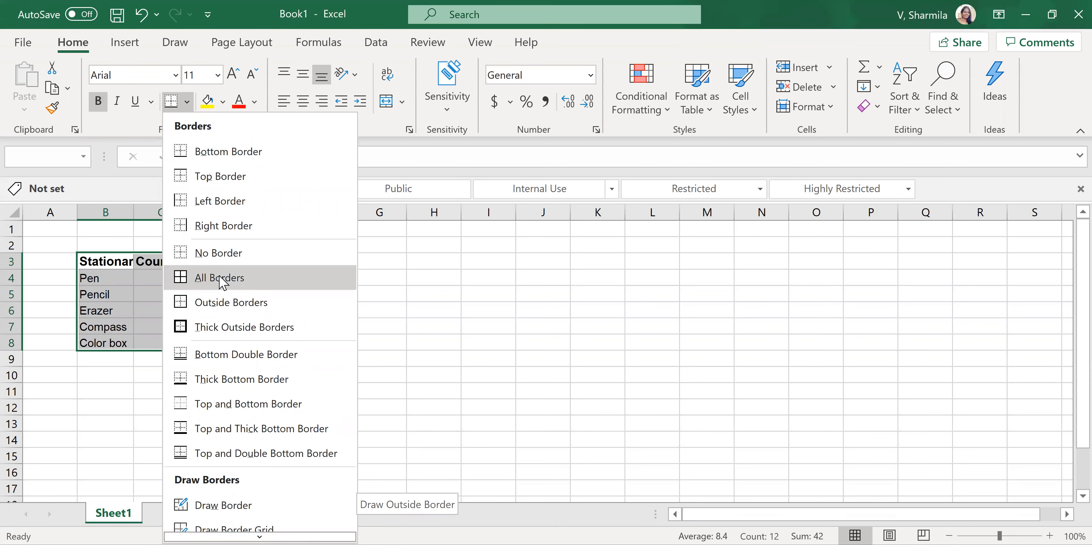
click(191, 280)
click(214, 342)
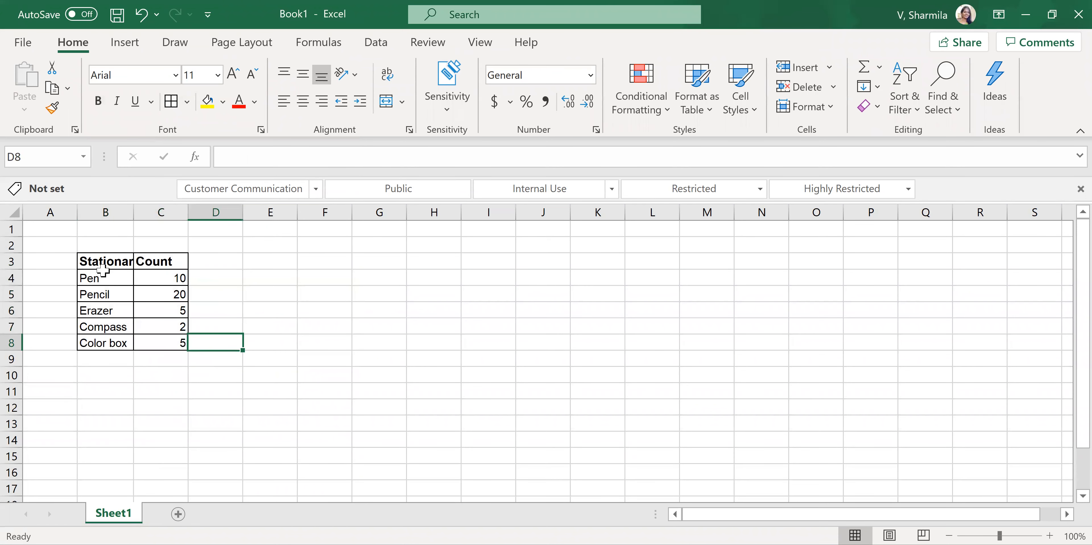
- Add Thick Outside Borders around the stationary table in B3:C8 and widen column B to fit the Stationary heading
drag(114, 260, 141, 344)
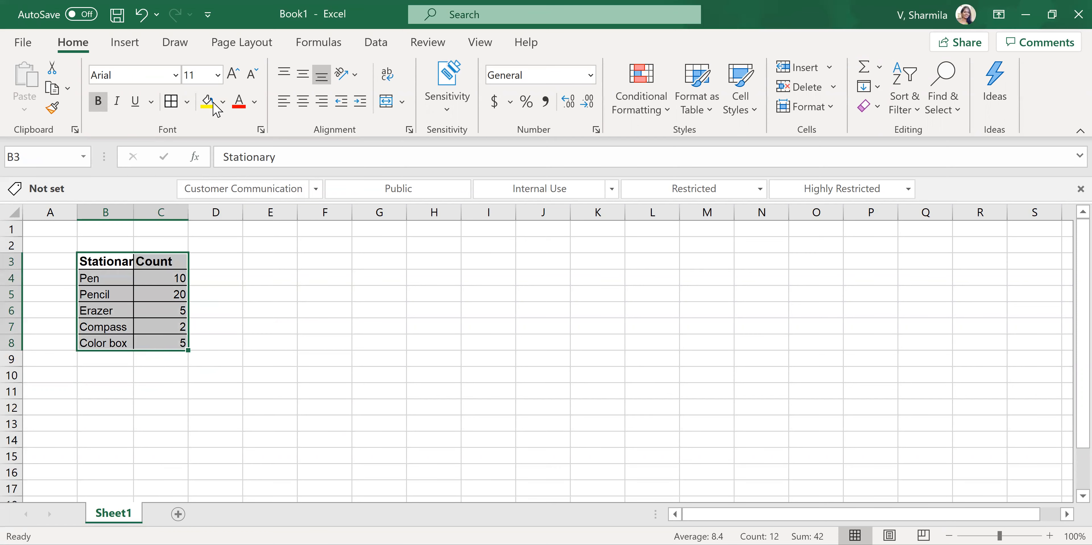
click(187, 102)
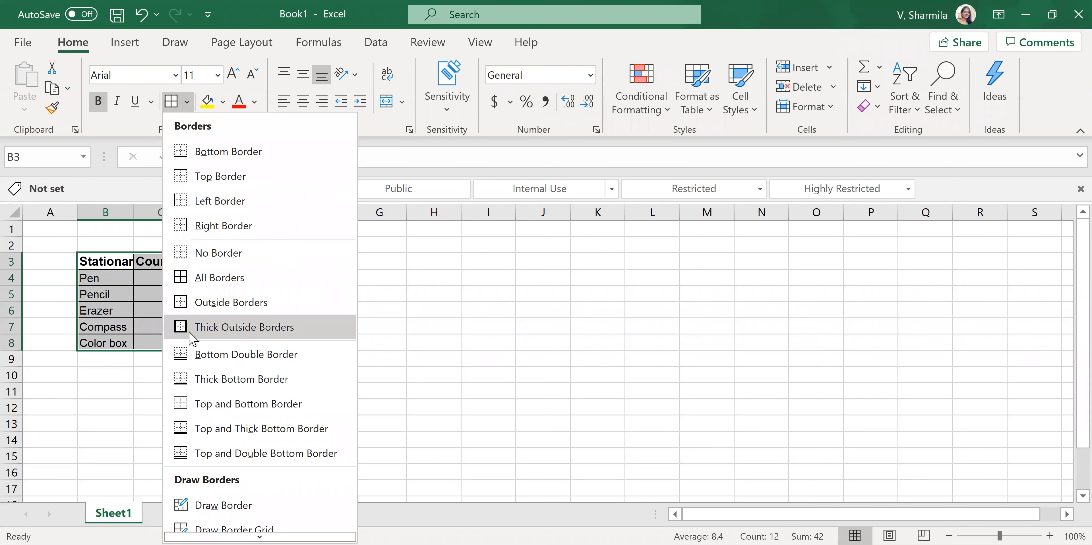
click(206, 327)
click(165, 361)
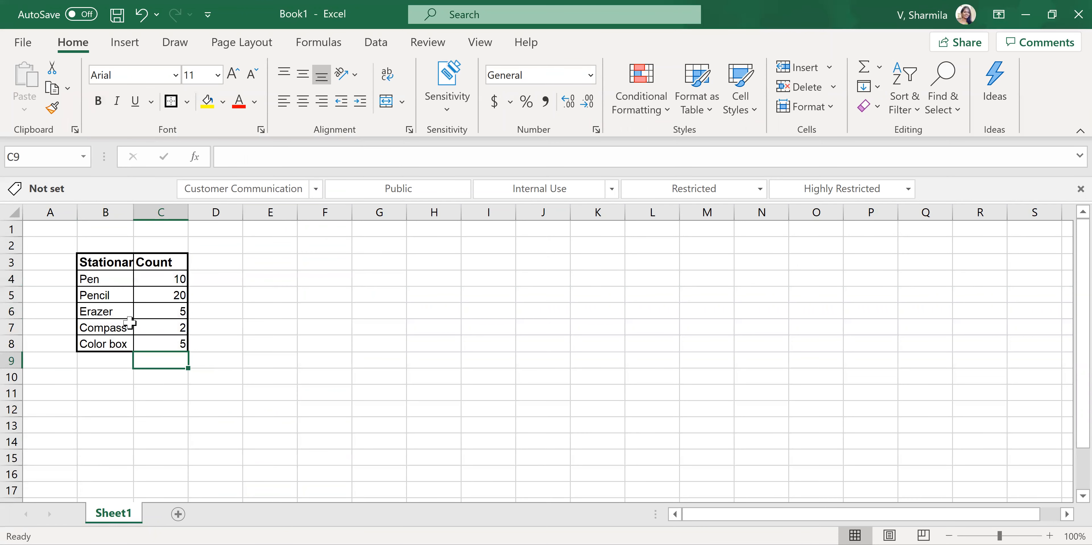
drag(135, 212, 143, 212)
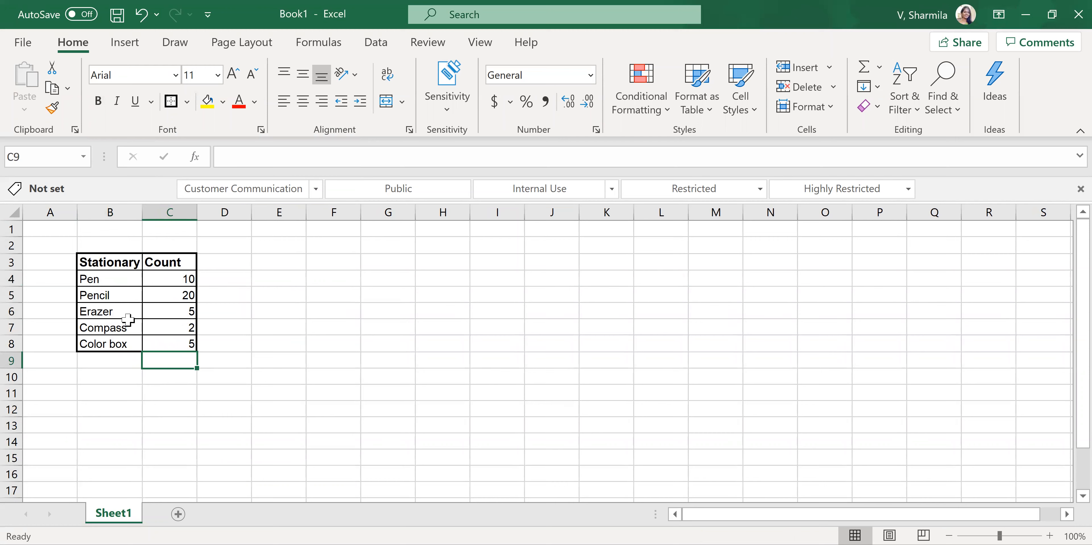
click(195, 394)
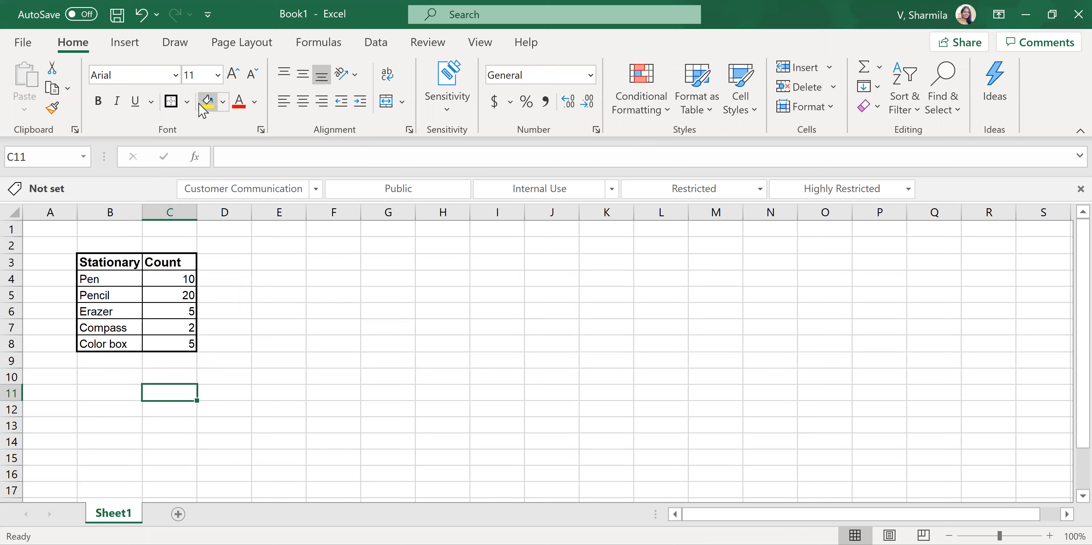
- Try a light orange fill on the Pen and Pencil cells, B4:B5, and reset them to No Fill
drag(105, 280, 106, 296)
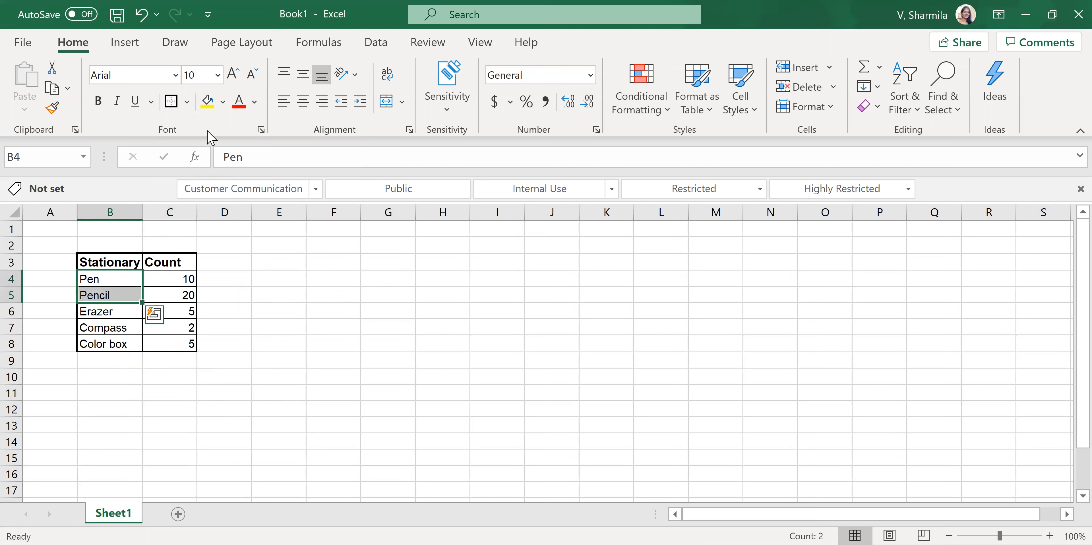
click(222, 102)
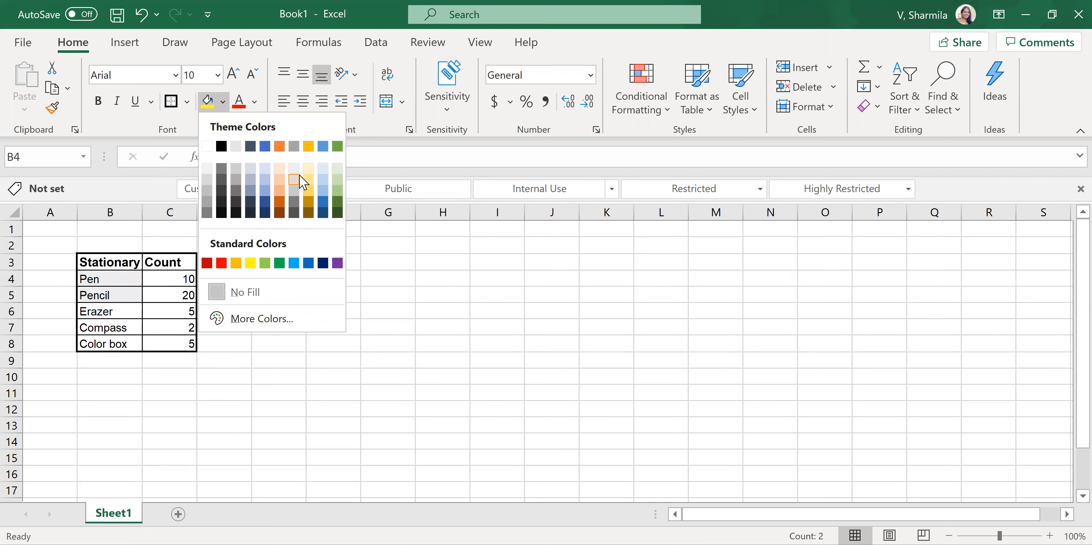
click(262, 319)
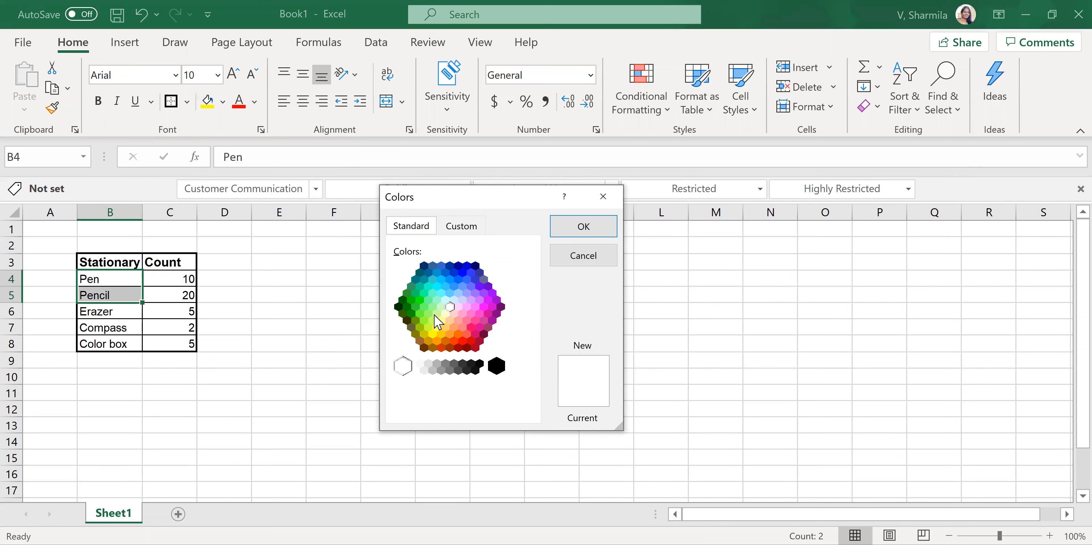
click(464, 229)
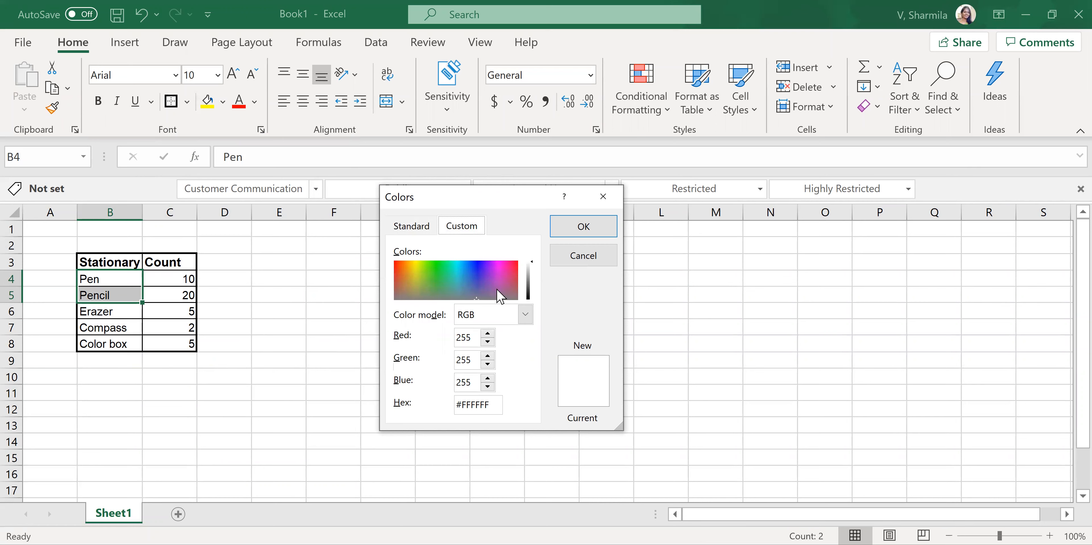
click(411, 231)
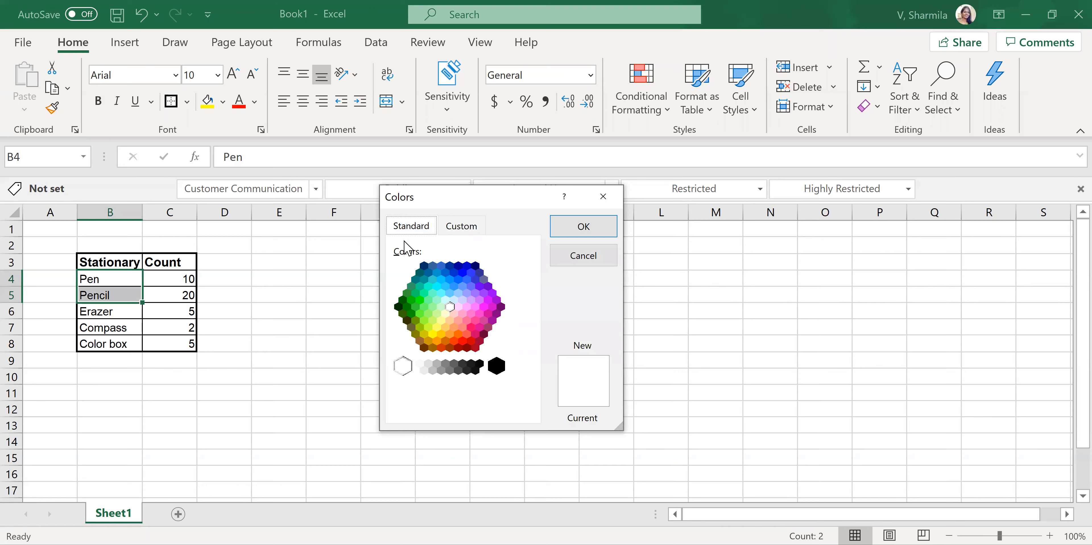
click(613, 197)
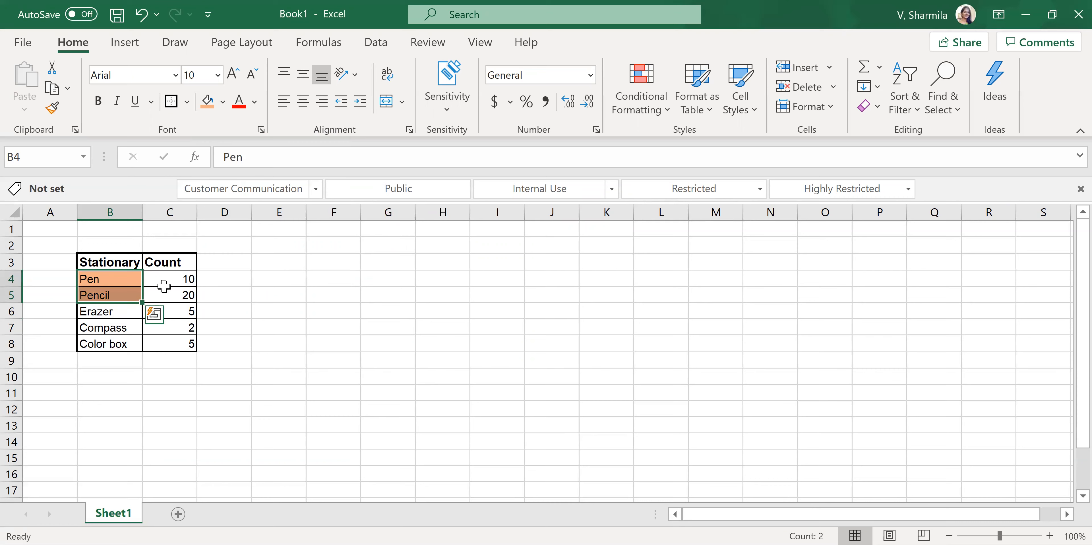
click(222, 102)
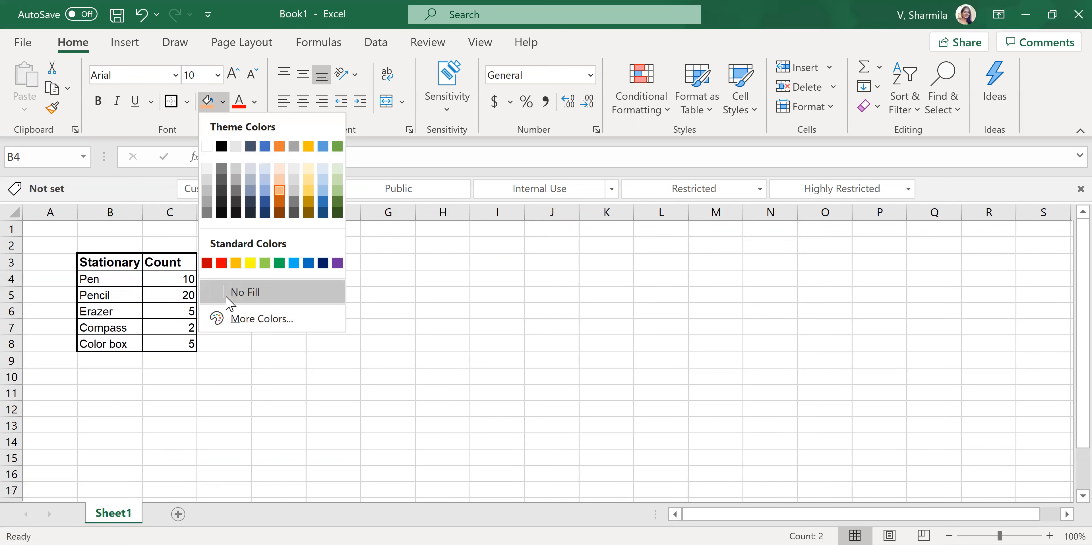
click(242, 293)
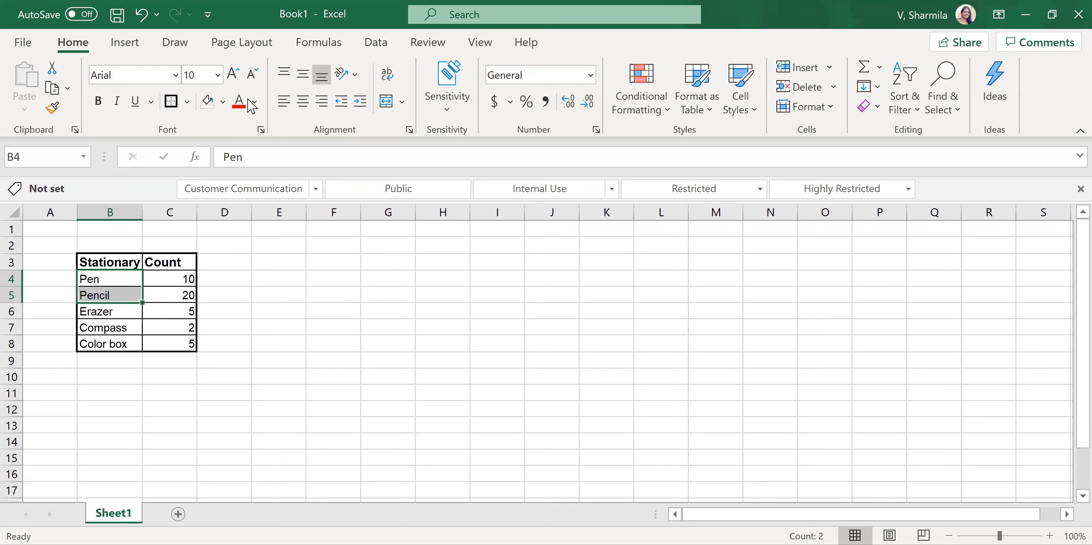
- Color the Pen and Pencil text in B4:B5 standard green and return it to black
click(253, 103)
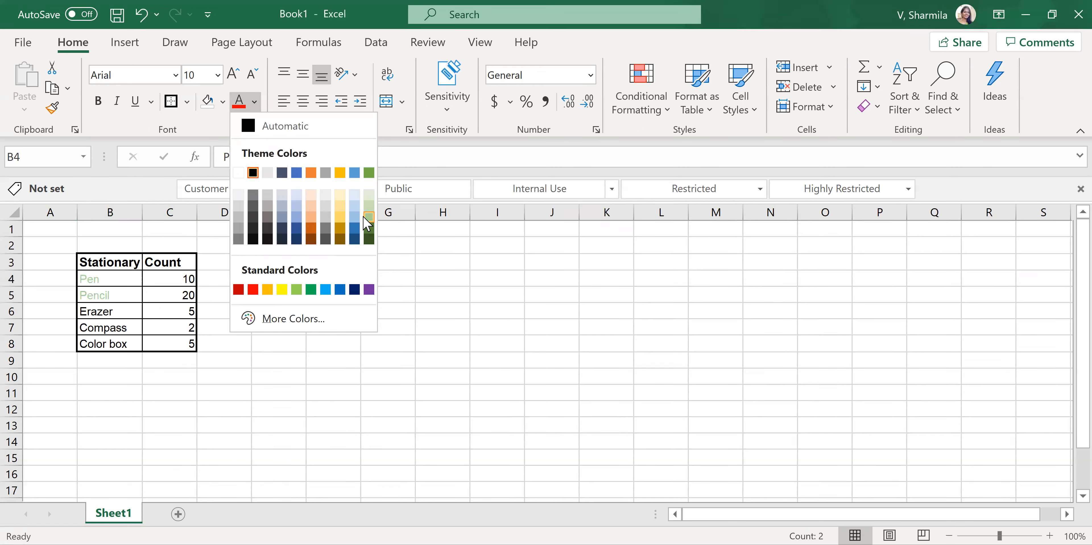
click(311, 290)
drag(108, 297, 107, 281)
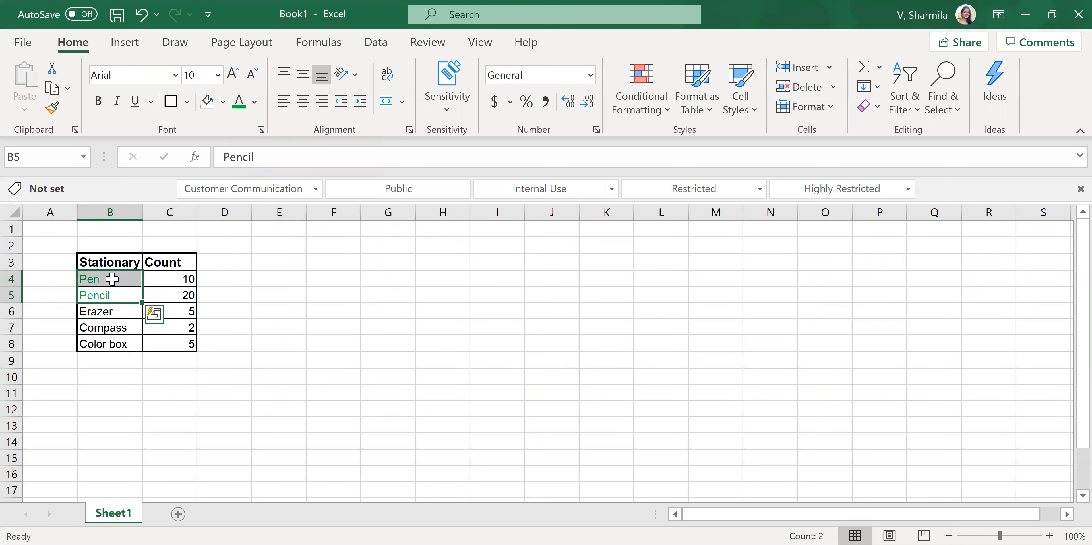
click(255, 103)
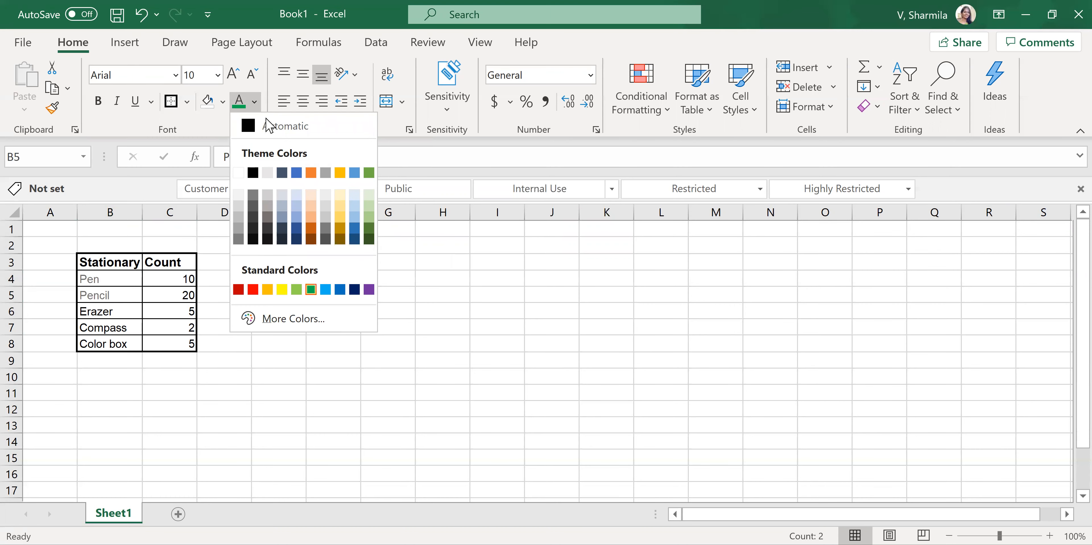
click(252, 172)
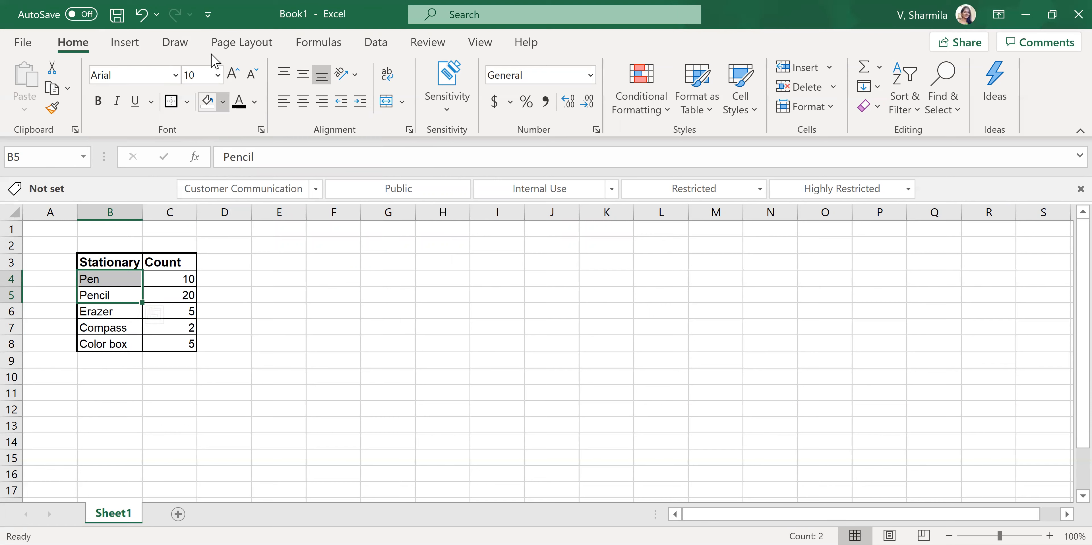
click(323, 347)
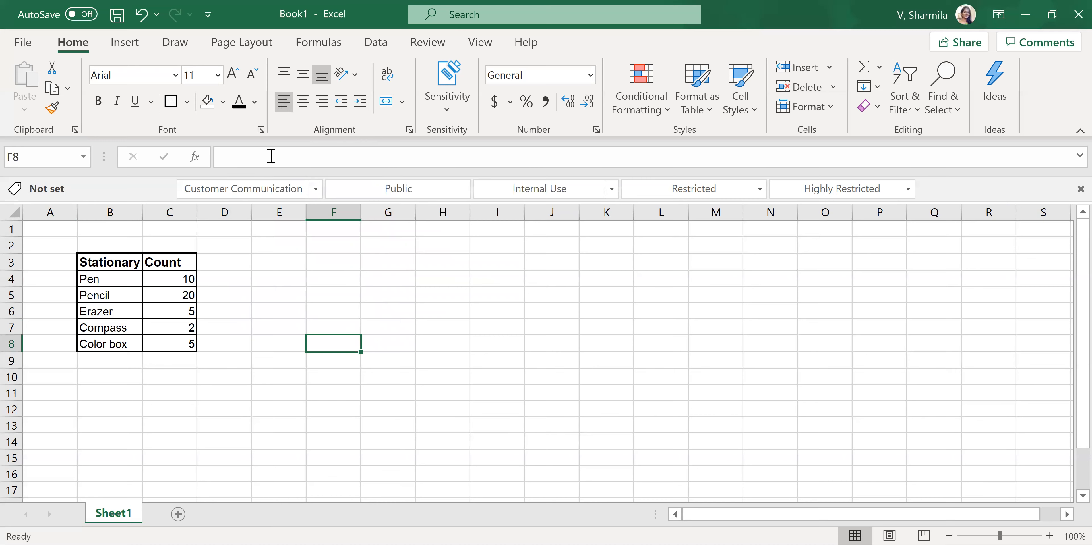
drag(114, 212, 175, 226)
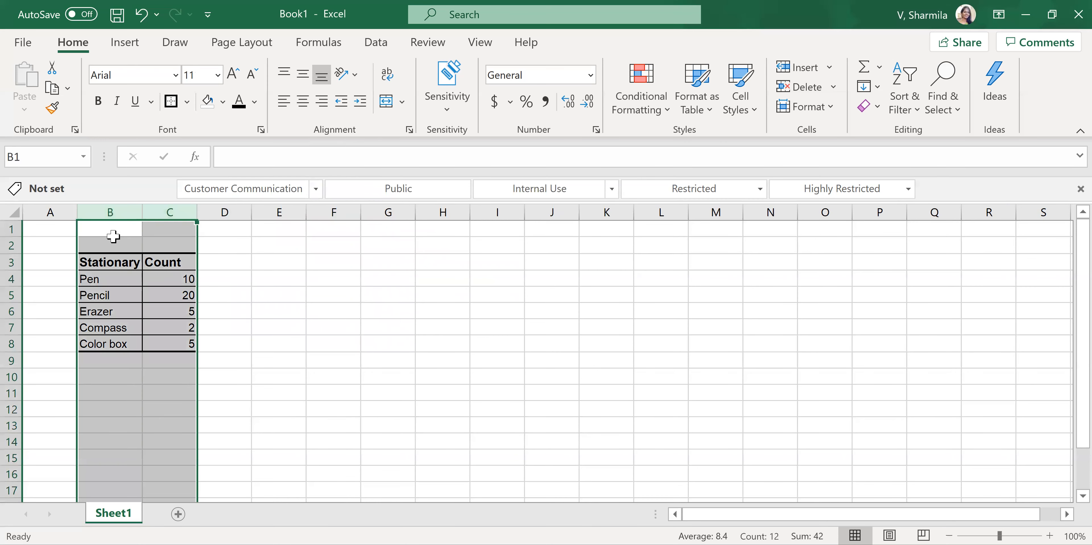
click(110, 212)
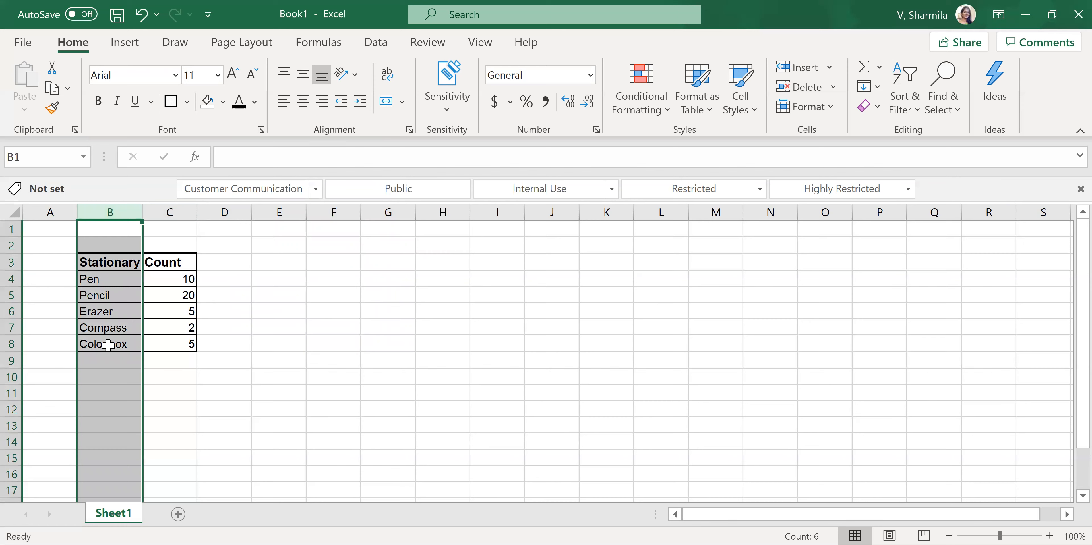
drag(110, 263, 106, 344)
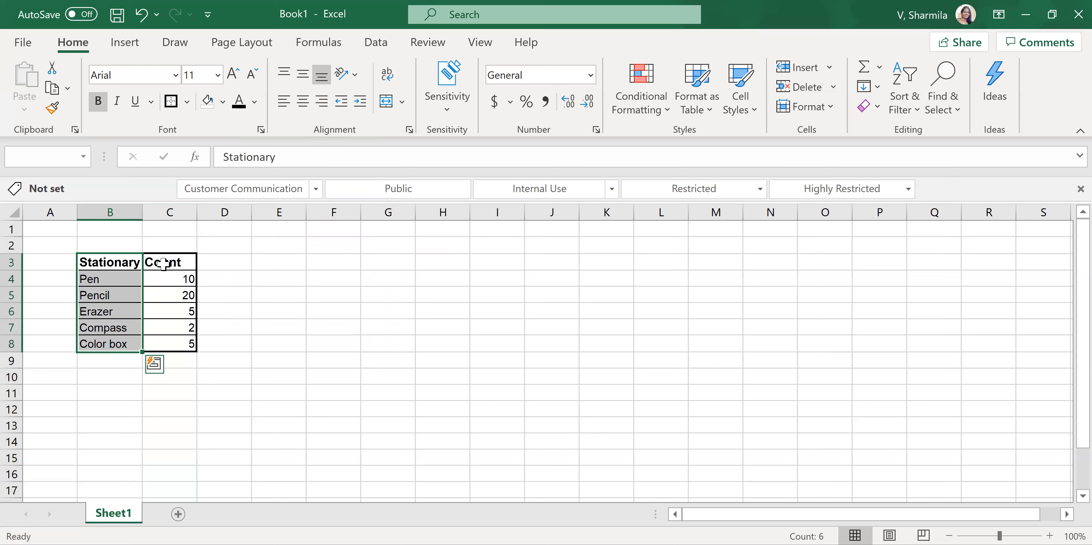
click(177, 212)
drag(178, 280, 175, 344)
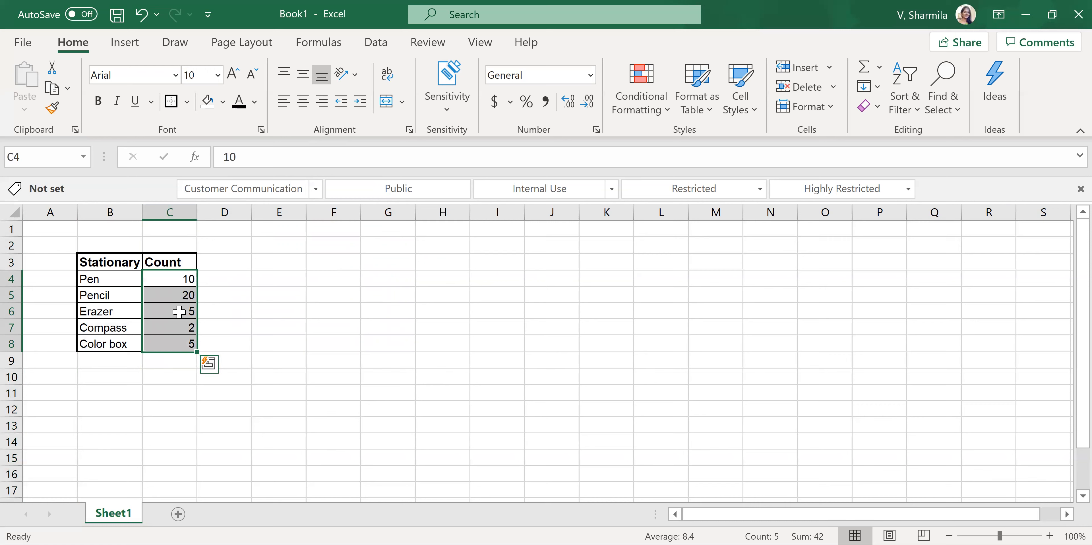
- Center the stationary names in B3:B8 and the count values in C4:C8 horizontally
drag(127, 259, 121, 336)
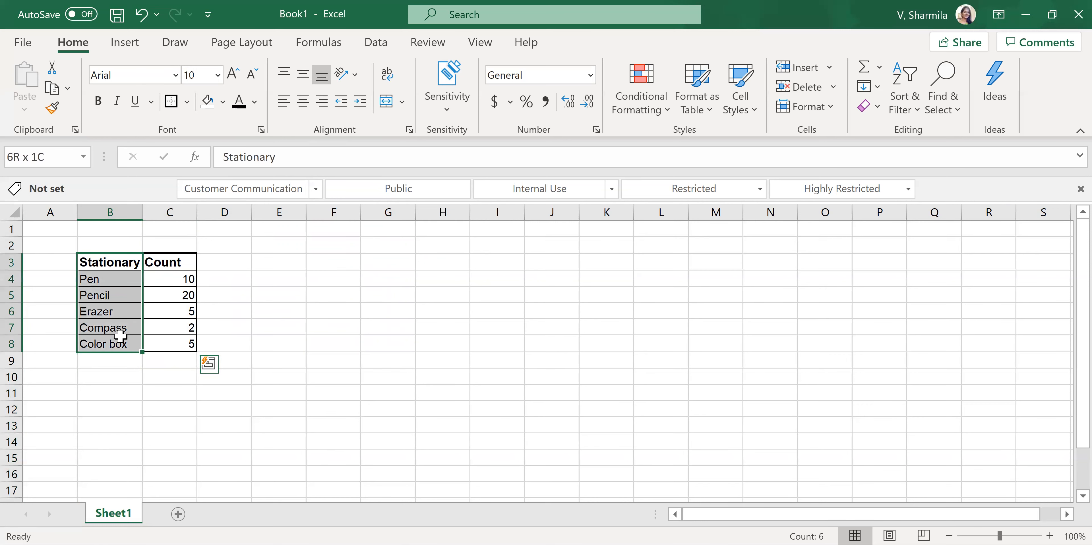
click(307, 102)
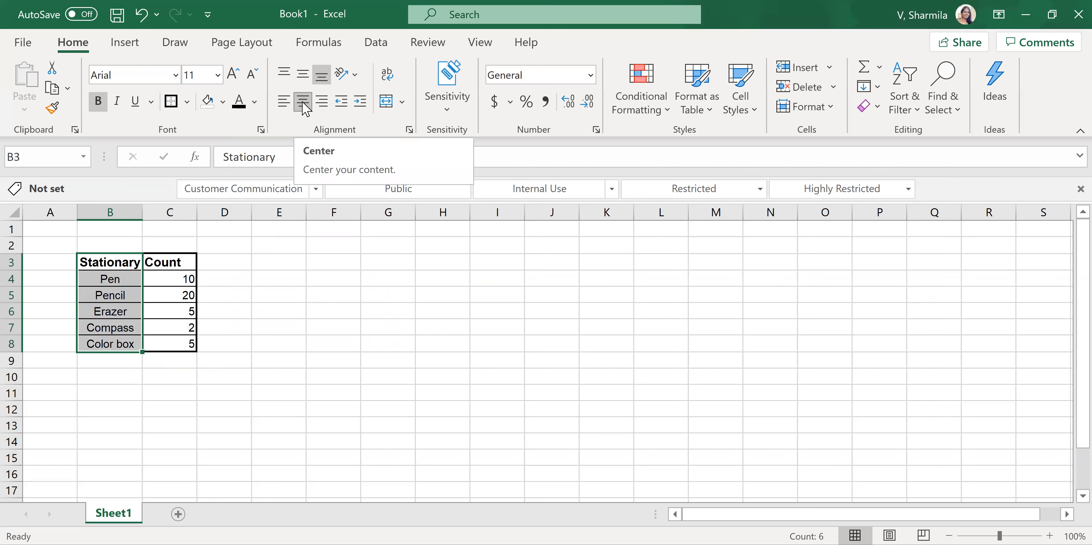
drag(170, 281, 172, 344)
click(303, 101)
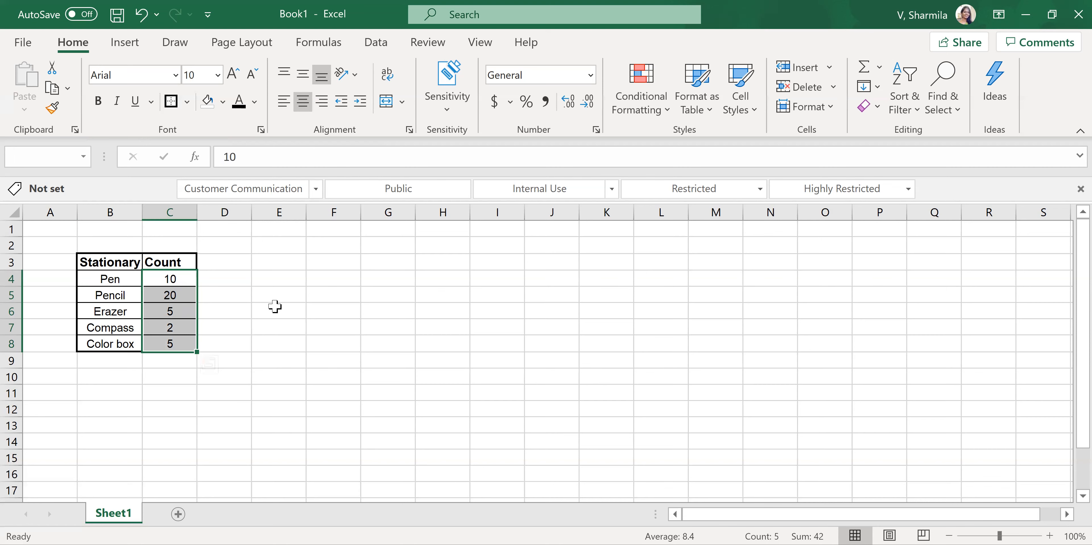
click(255, 379)
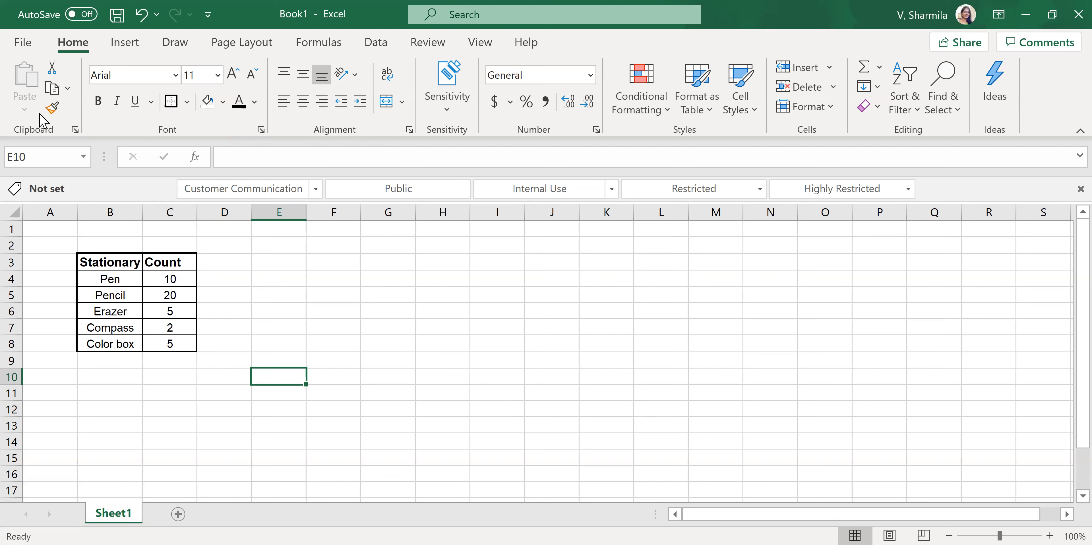
- Copy the stationary table in B3:C8 and paste it with its full formatting at E3
click(110, 281)
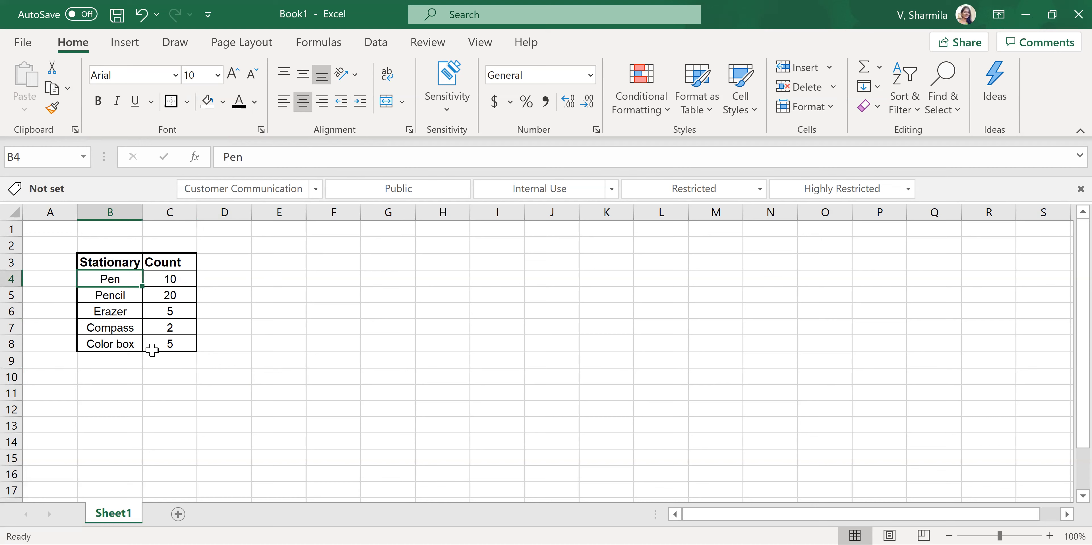
click(290, 259)
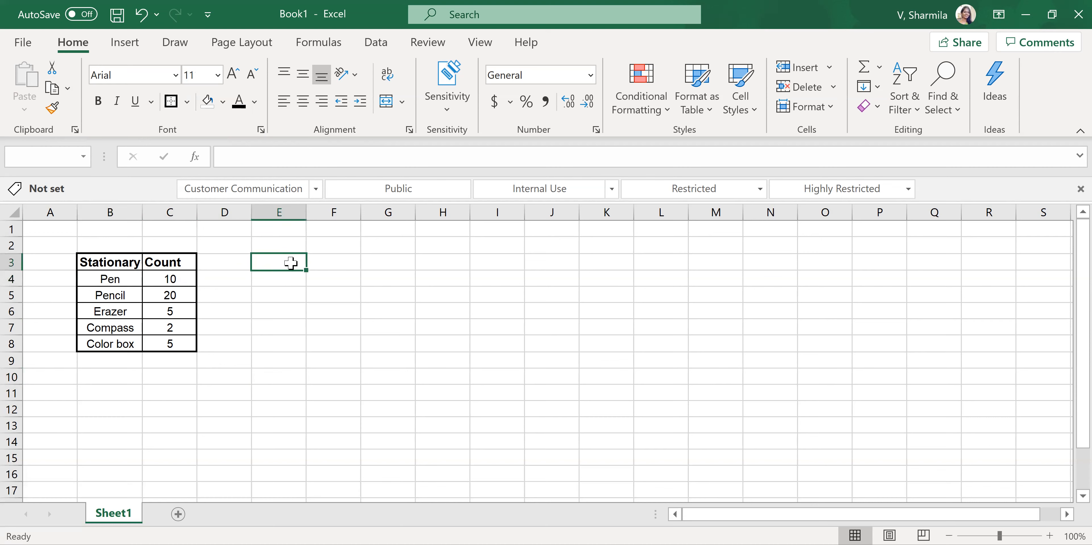
drag(94, 262, 168, 348)
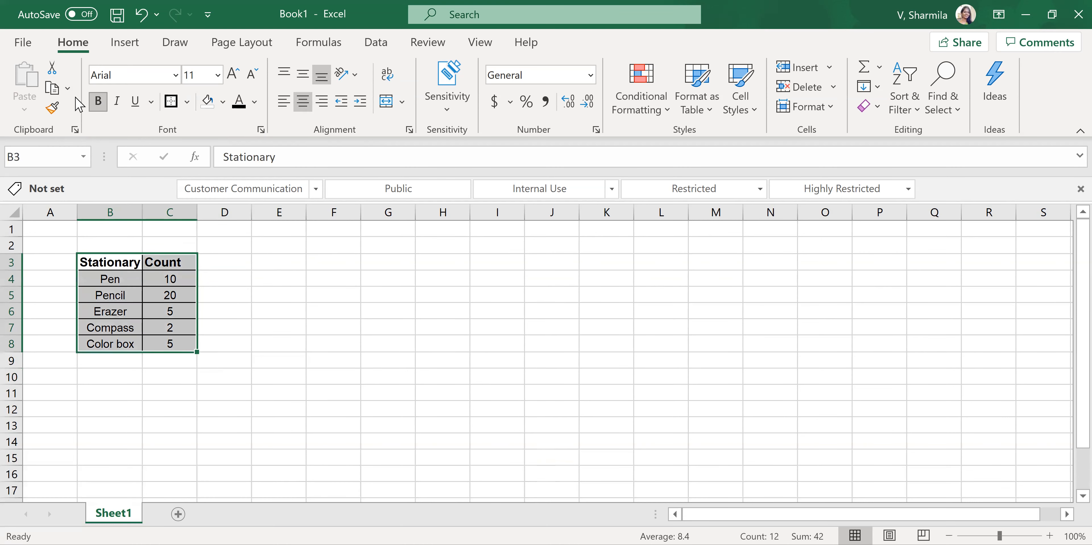
click(69, 88)
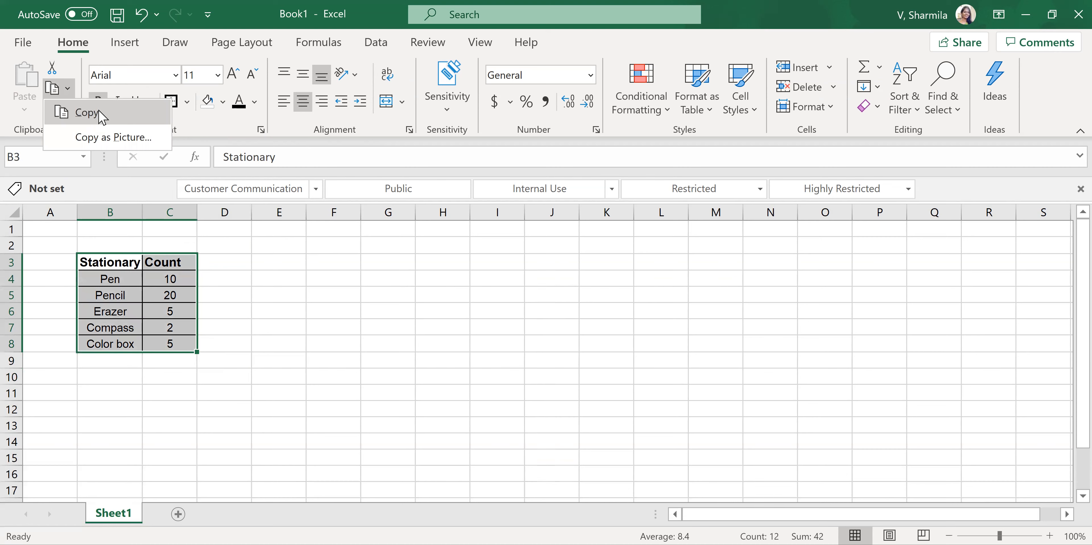
click(99, 113)
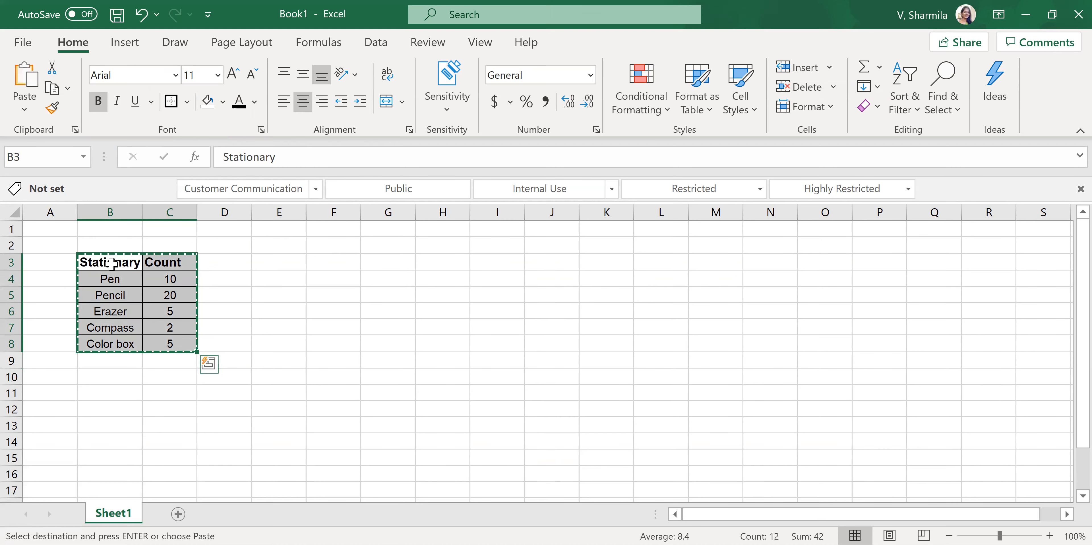
click(272, 257)
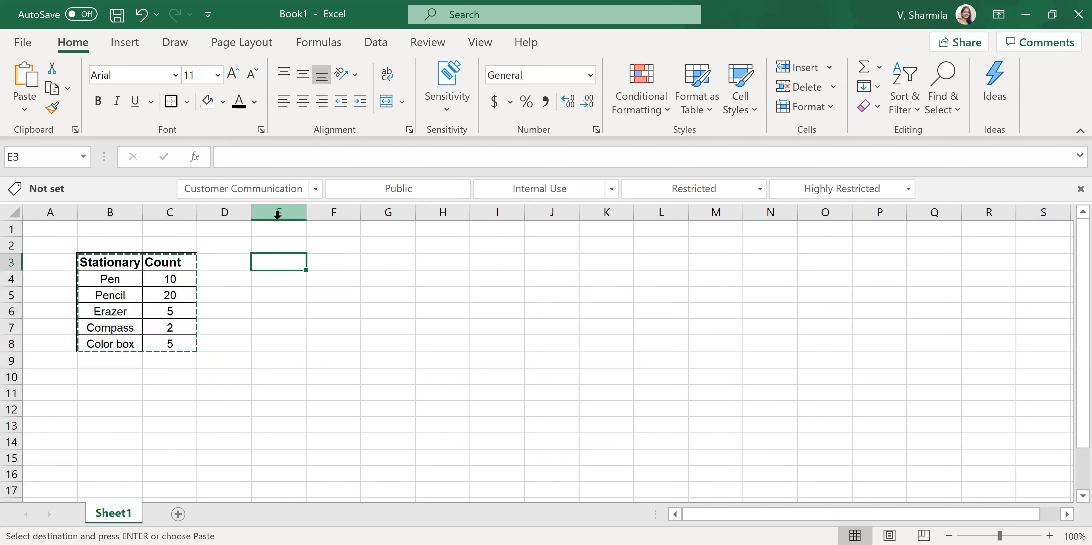
click(24, 110)
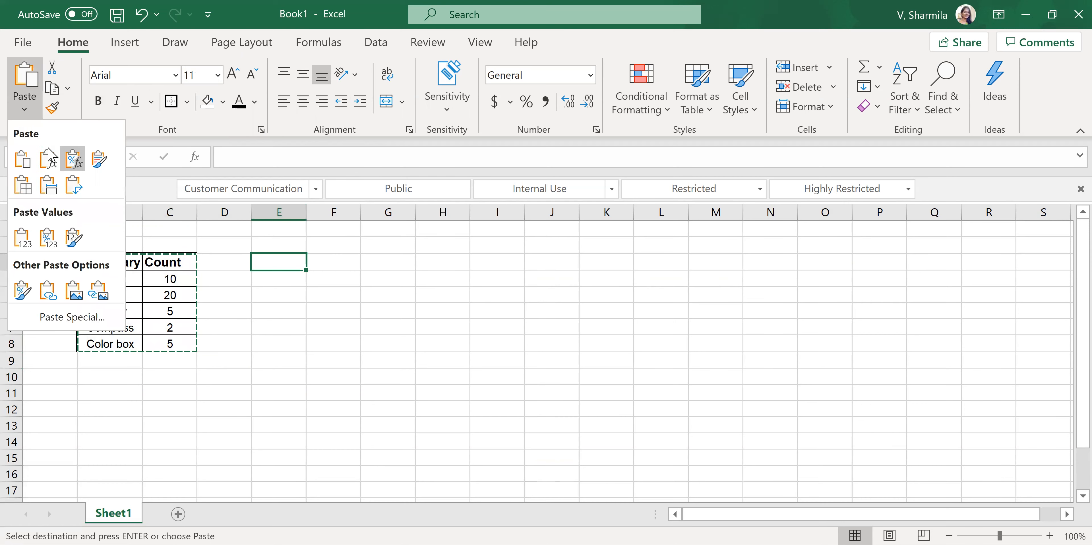
click(22, 158)
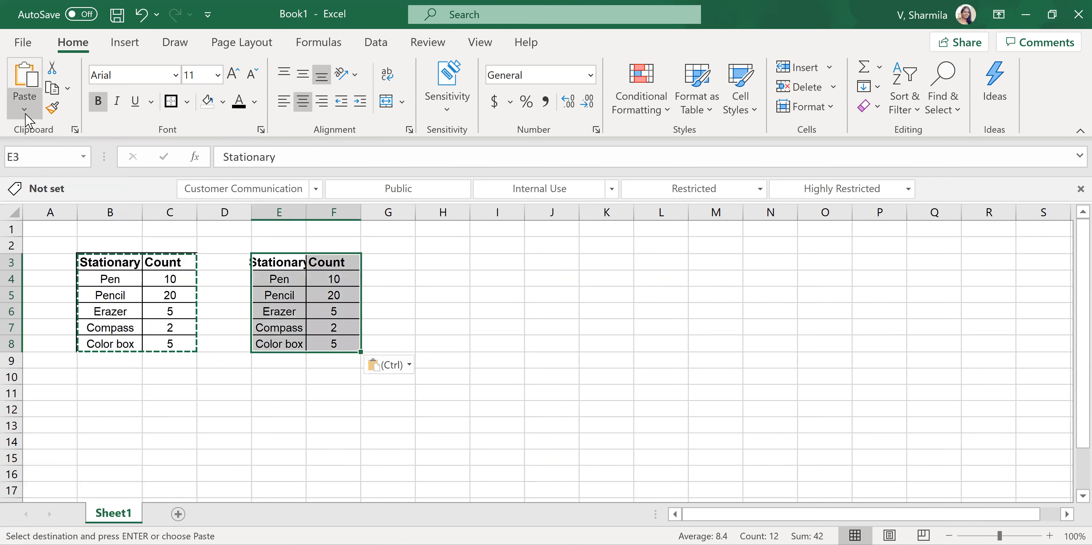
click(26, 113)
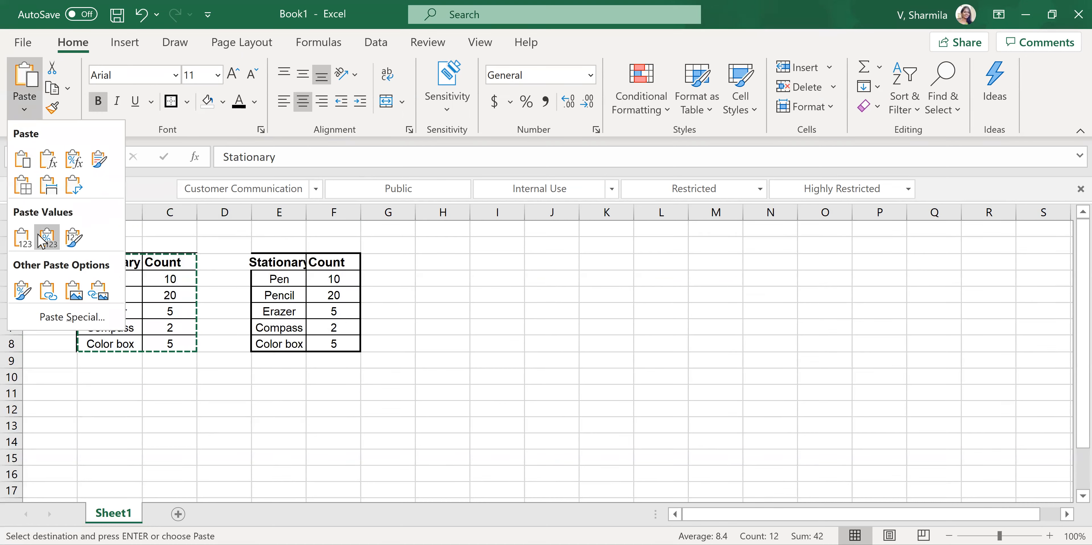
click(23, 237)
drag(94, 260, 169, 341)
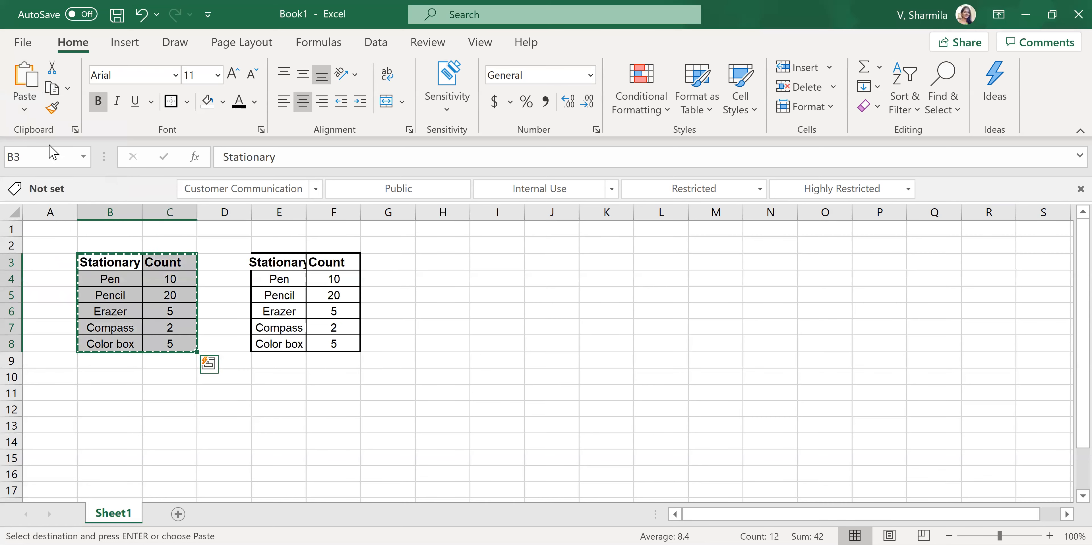
click(26, 116)
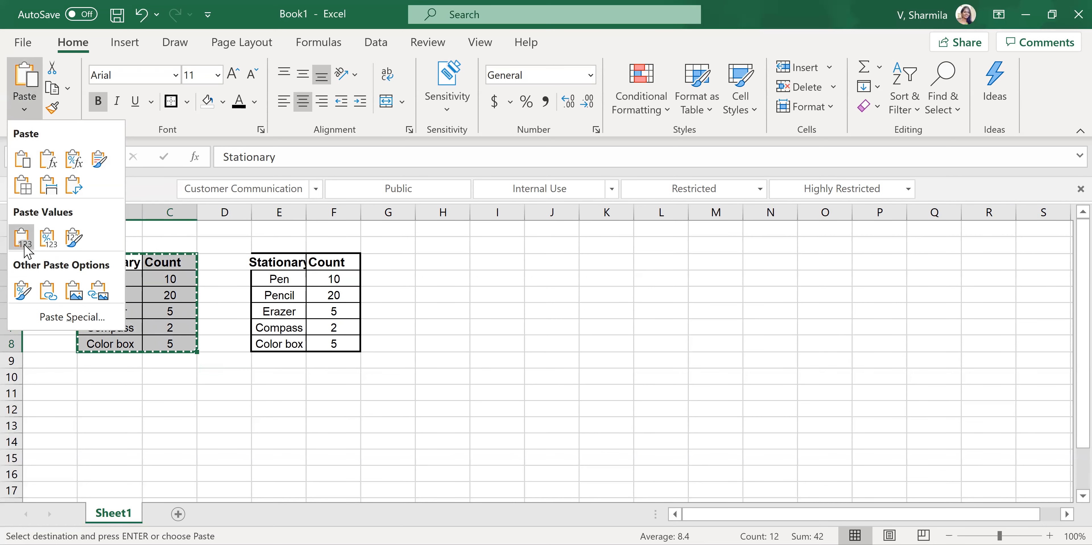
click(75, 239)
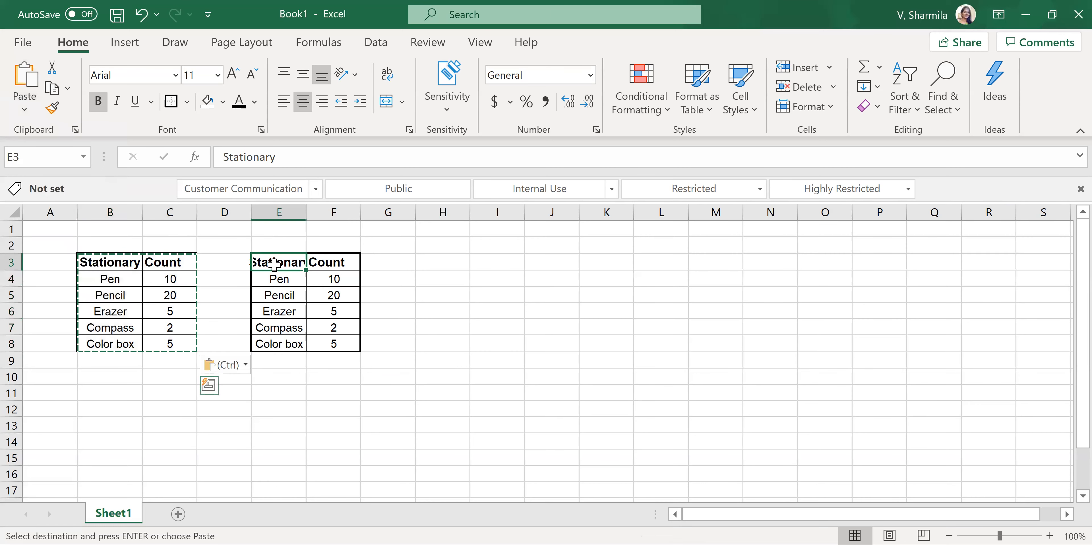
click(24, 110)
- Copy B3:C8, paste only its values at H3, and auto-fit the widths of columns H and I
drag(133, 263, 171, 341)
key(ctrl+c)
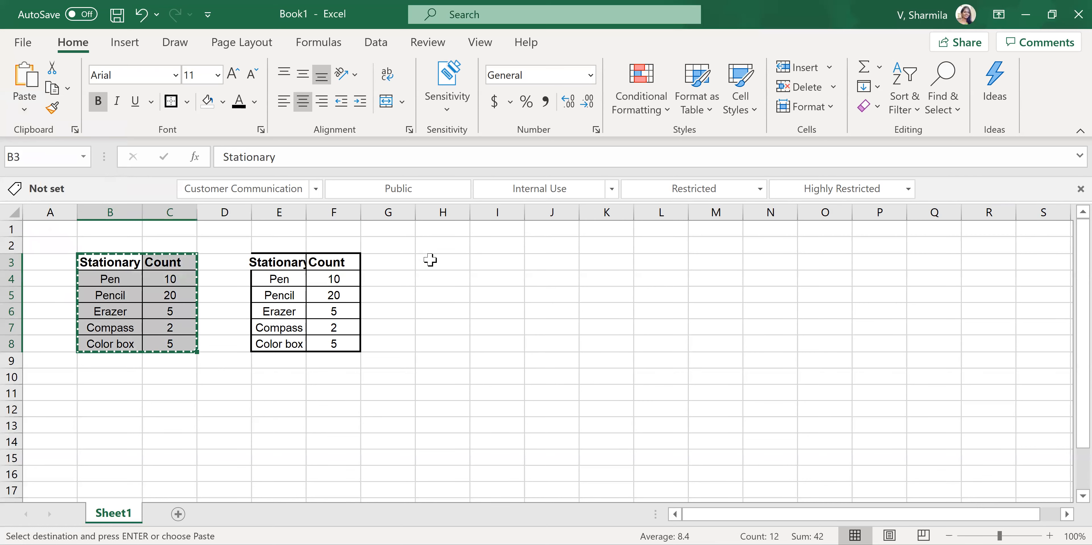
click(430, 260)
click(25, 108)
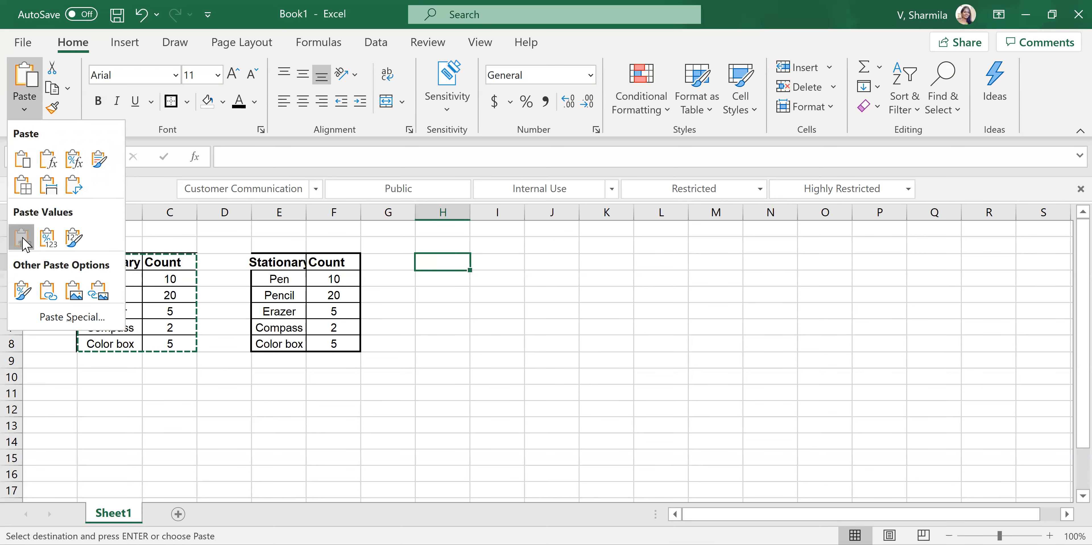
click(22, 238)
click(380, 356)
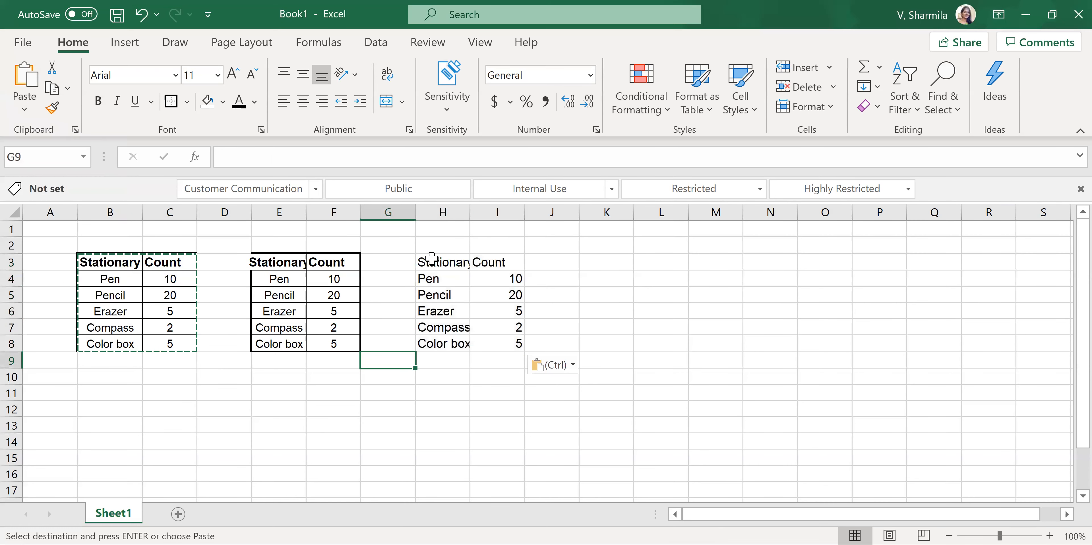
double_click(471, 212)
double_click(529, 212)
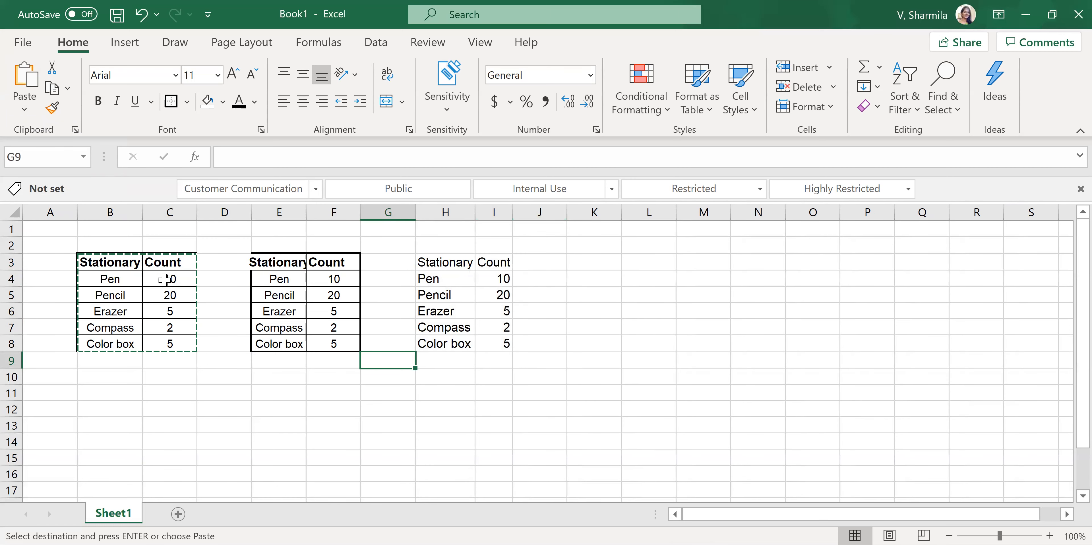
drag(426, 260, 493, 342)
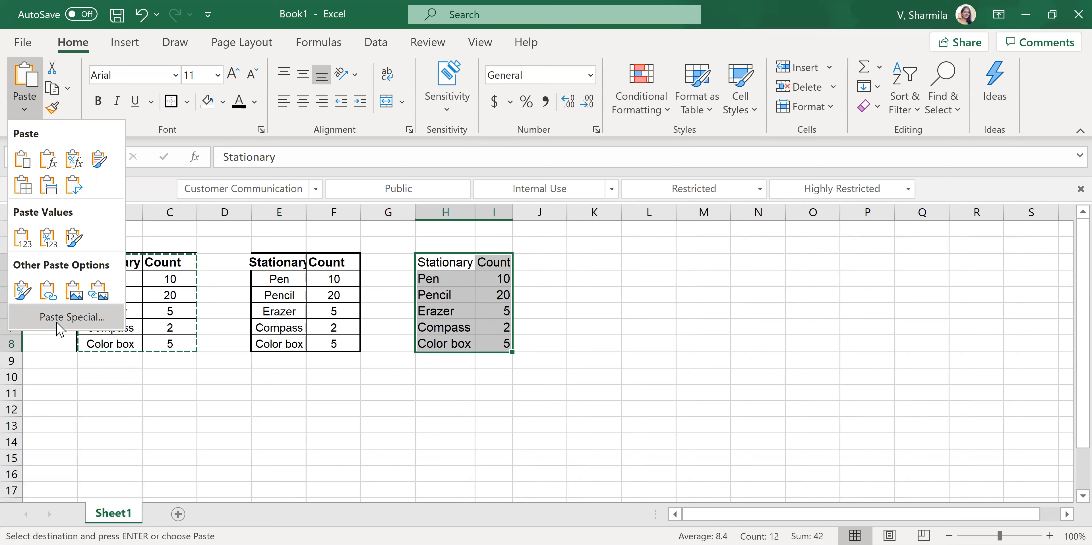
drag(115, 263, 152, 341)
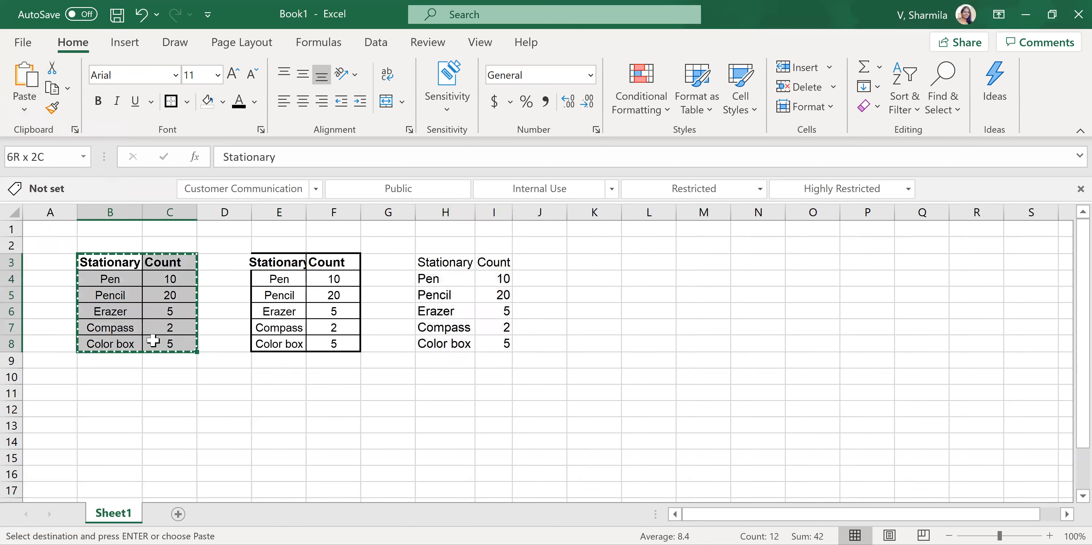
click(24, 107)
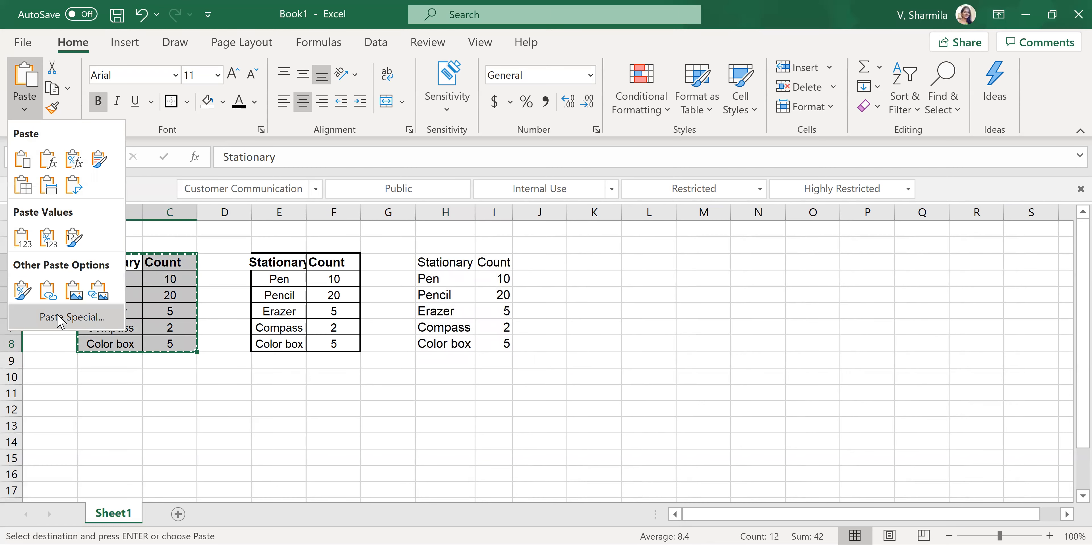
click(59, 318)
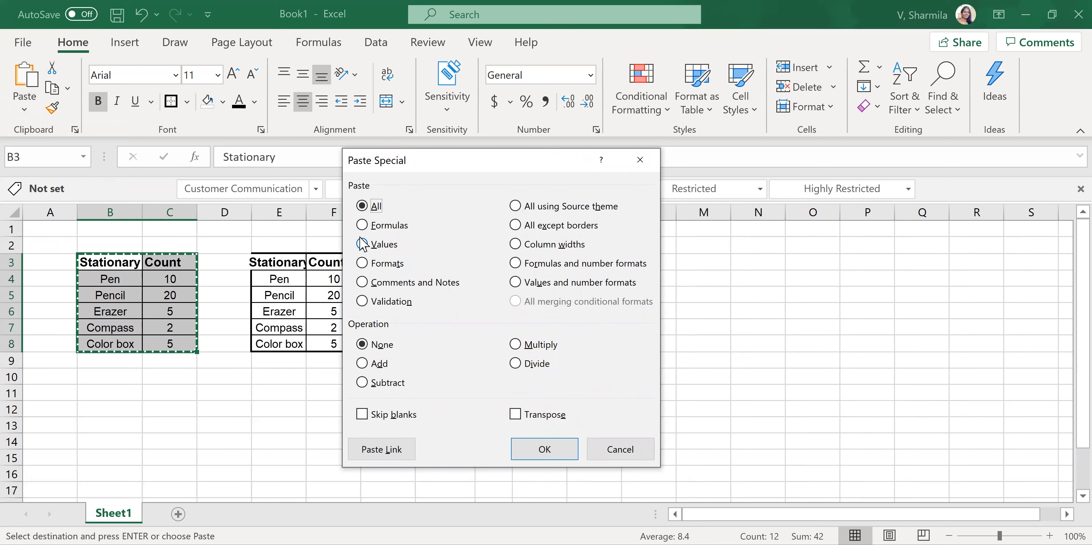
click(363, 227)
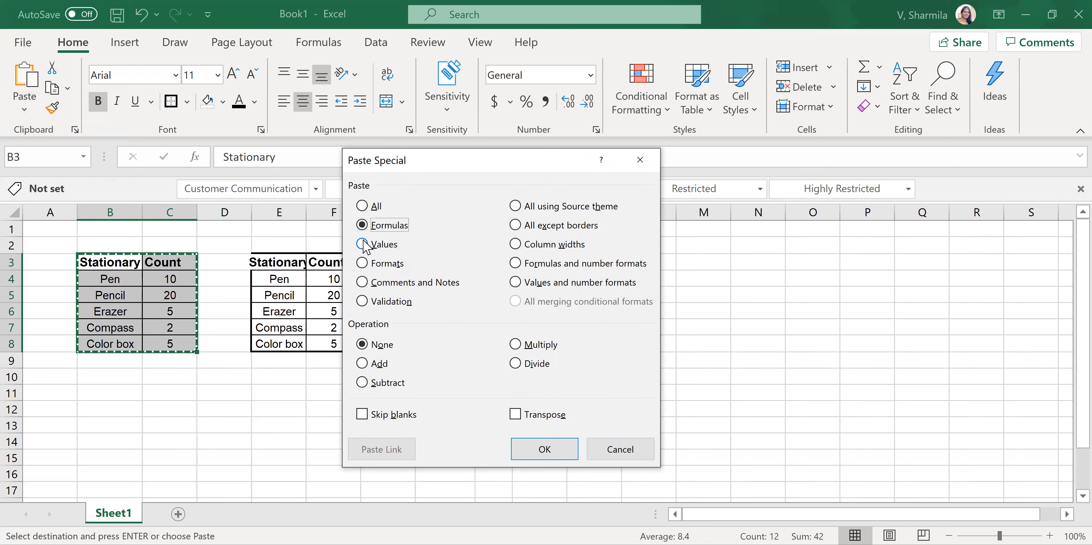
click(364, 245)
click(362, 264)
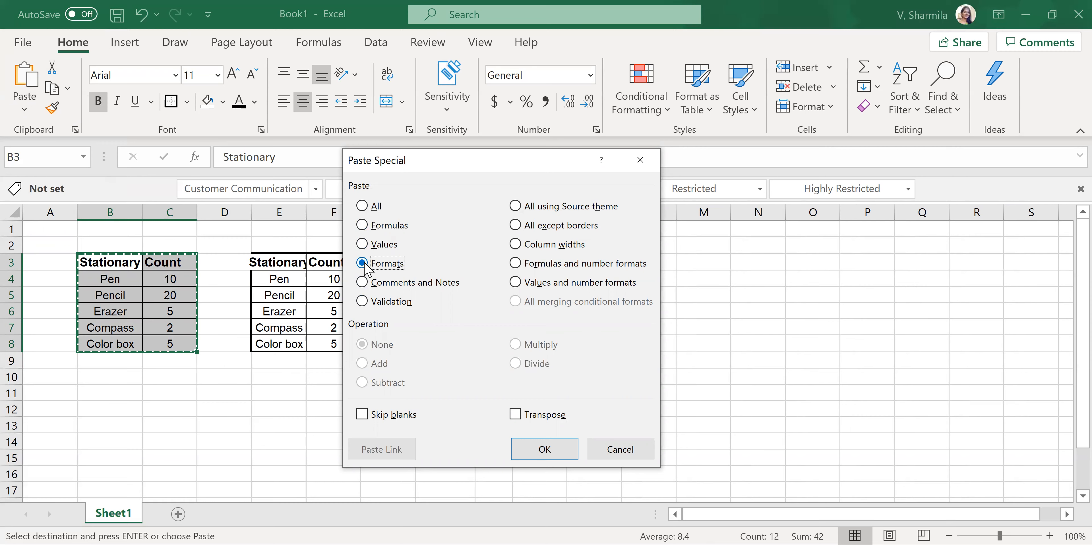
click(522, 443)
- Paste only the formats of the copied B3:C8 table at K3 using Paste Special
drag(87, 267, 163, 350)
click(583, 263)
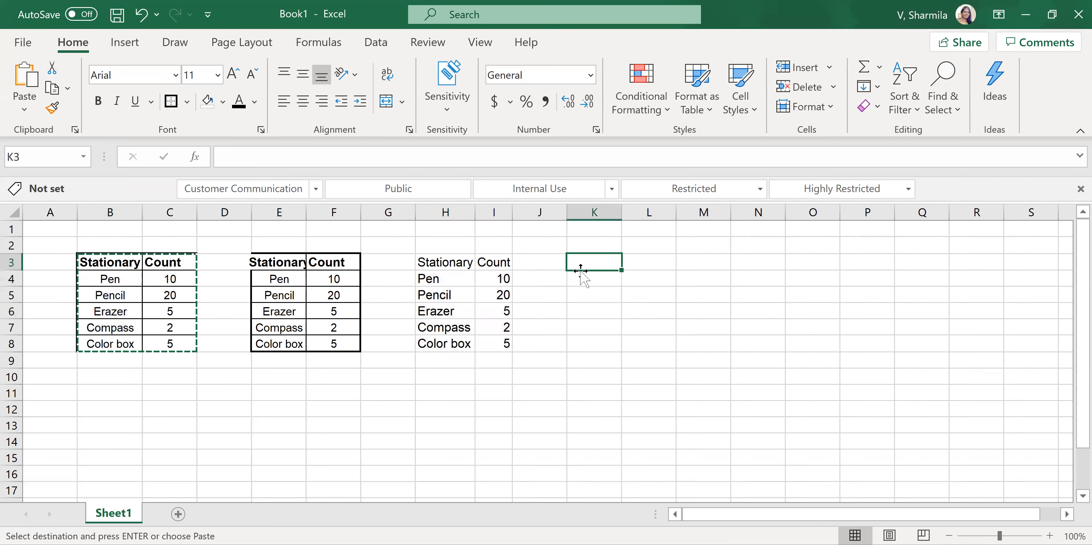
click(22, 111)
click(55, 321)
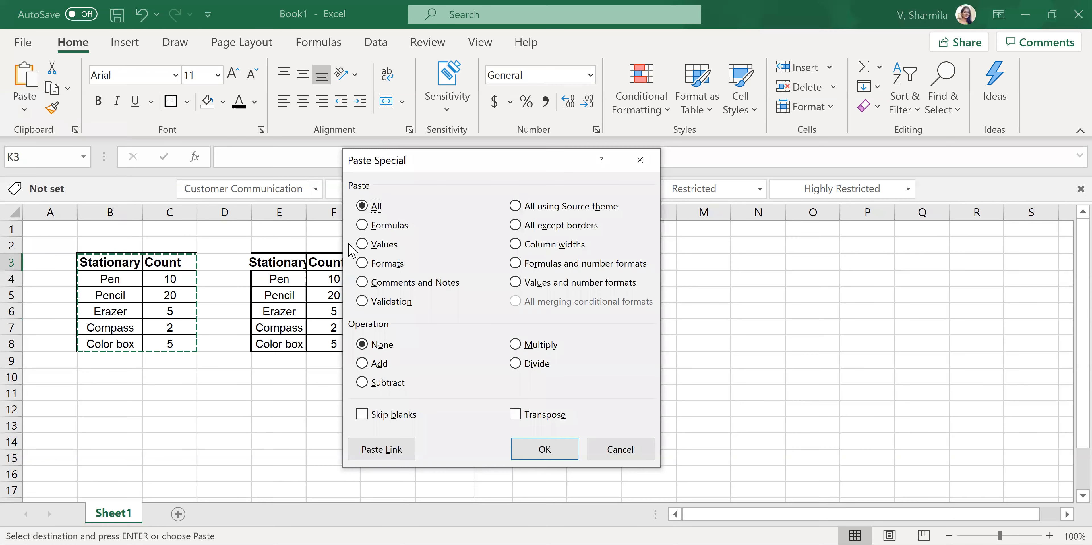
click(381, 263)
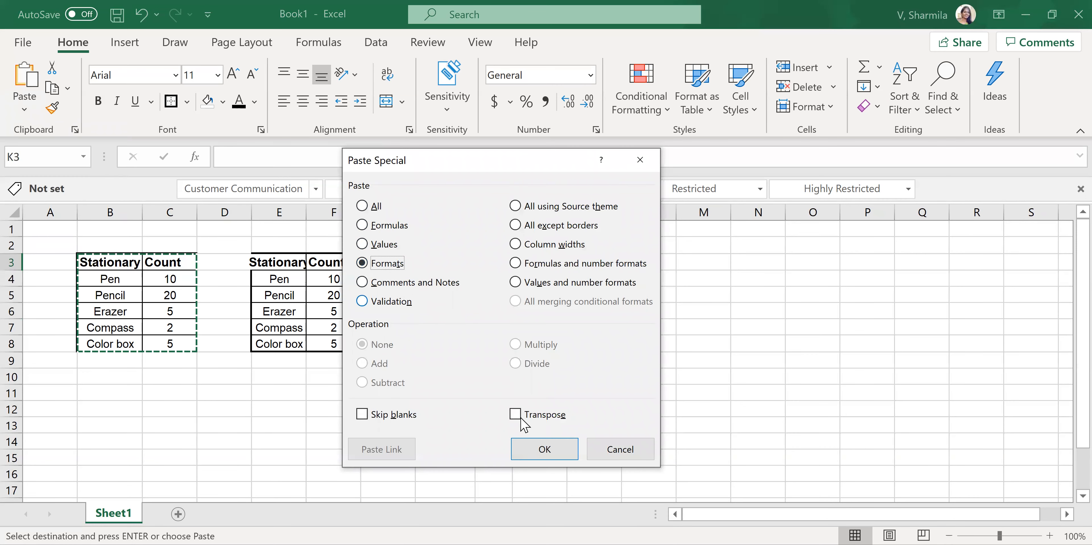
click(546, 450)
drag(628, 261, 592, 348)
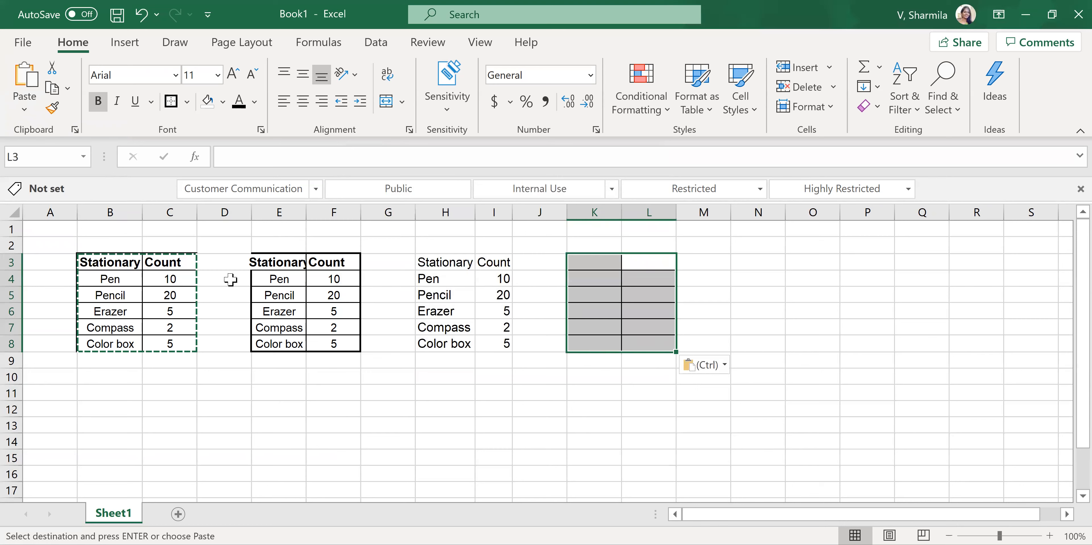
drag(445, 263, 481, 347)
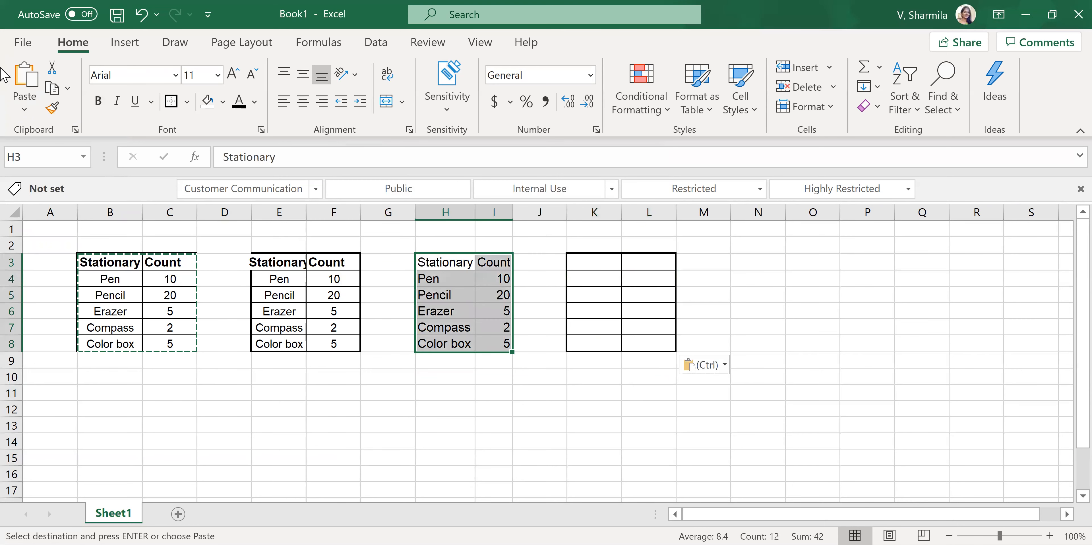
click(23, 112)
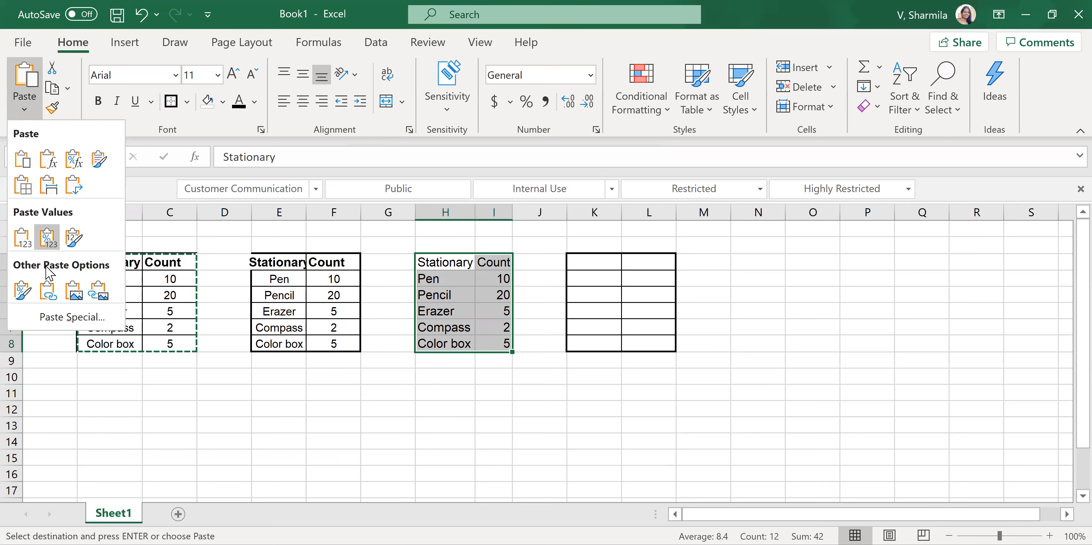
click(60, 322)
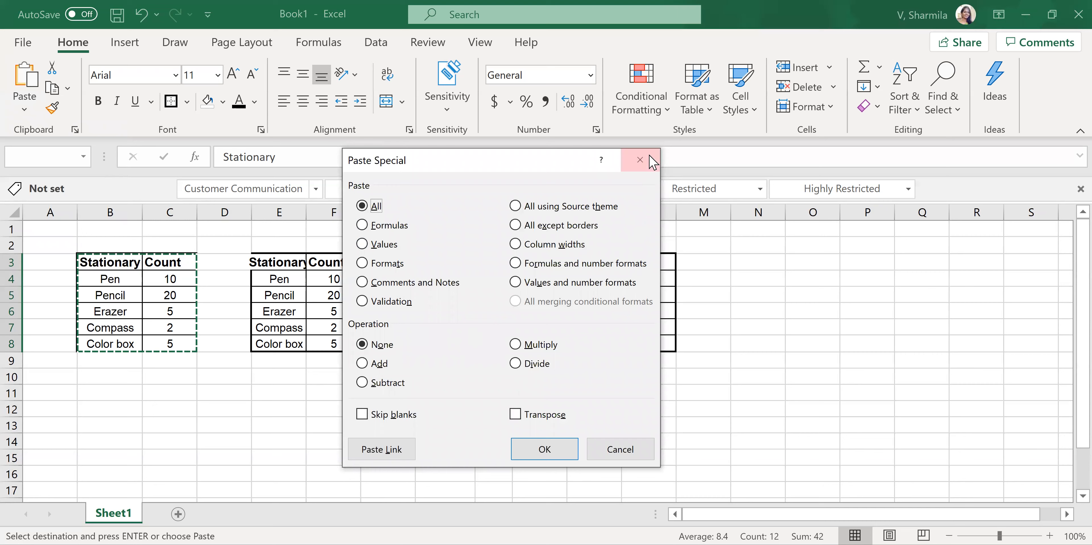
click(640, 160)
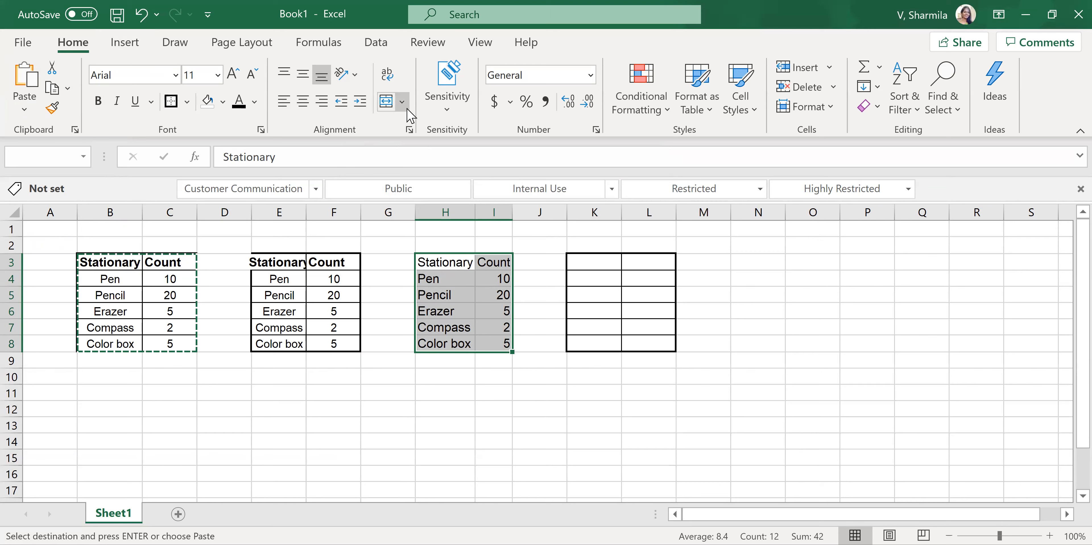
click(384, 379)
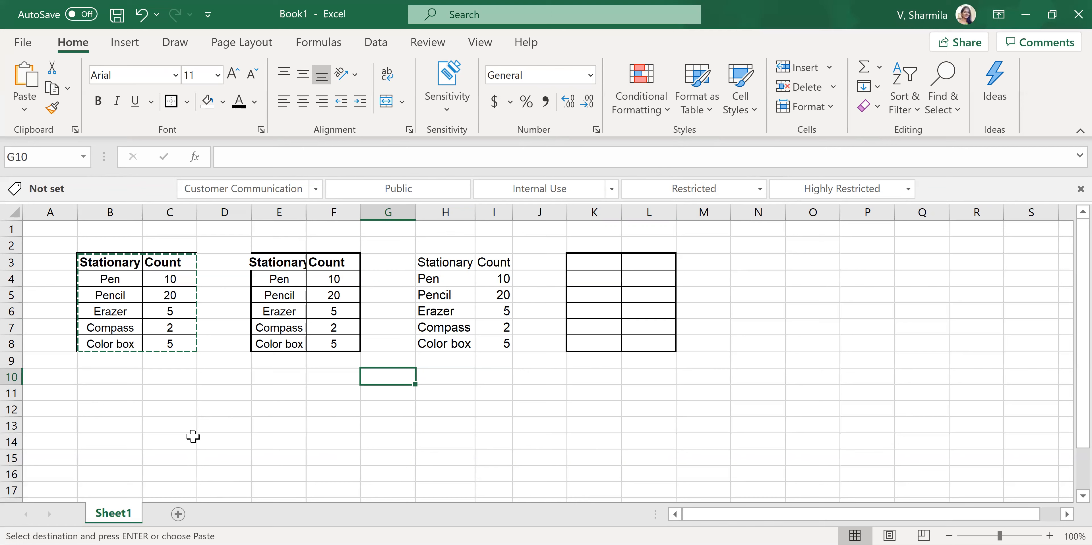
- Display the Review commands with their keyboard access hints
key(ctrl+alt+v)
key(alt+r)
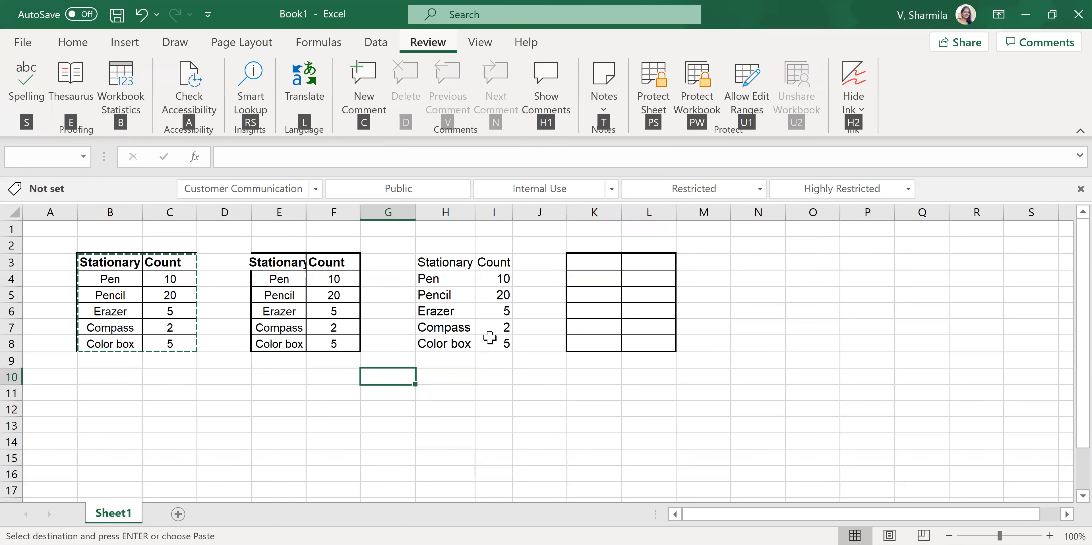